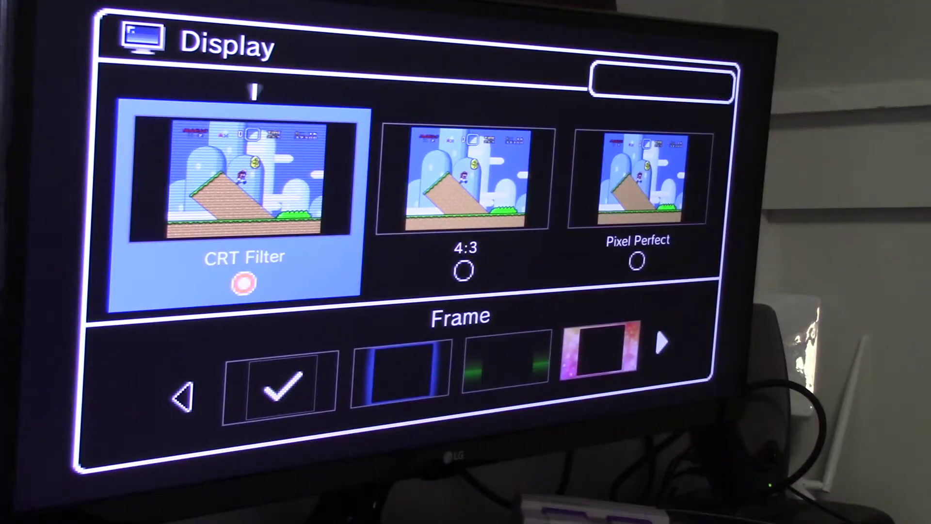
Move the display mode selection from CRT Filter to 4:3.
{"action": "key", "text": "Right"}
Leave the display settings and browse the games from Tetris 2 to X-Men.
{"action": "key", "text": "Escape"}
{"action": "key", "text": "Left"}
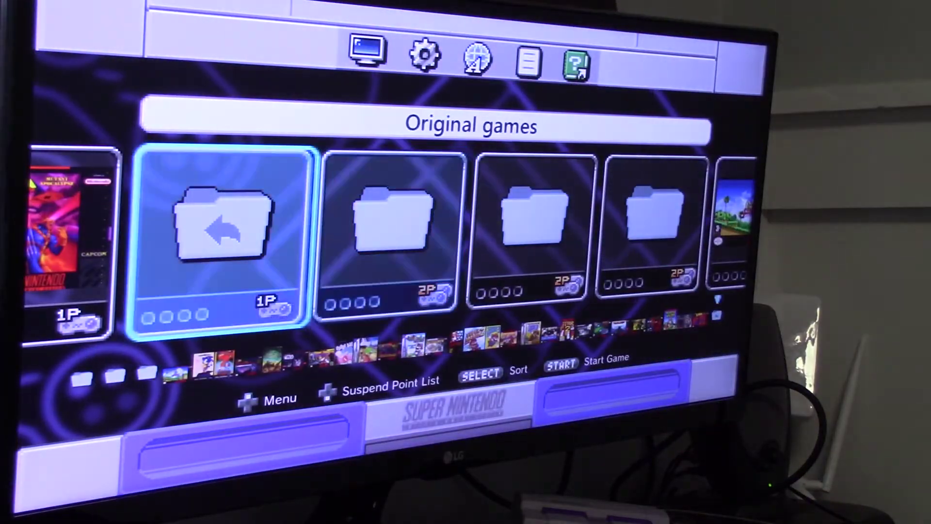
{"action": "key", "text": "Left"}
{"action": "key", "text": "Left"}
{"action": "key", "text": "Left"}
{"action": "key", "text": "Left"}
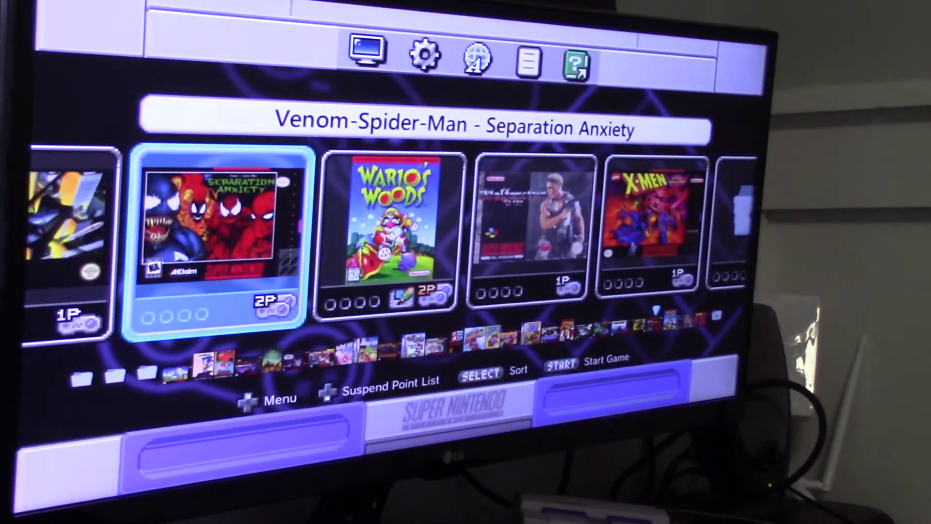
{"action": "key", "text": "Left"}
{"action": "key", "text": "Left"}
{"action": "key", "text": "Left"}
{"action": "key", "text": "Left"}
{"action": "key", "text": "Left"}
{"action": "key", "text": "Left"}
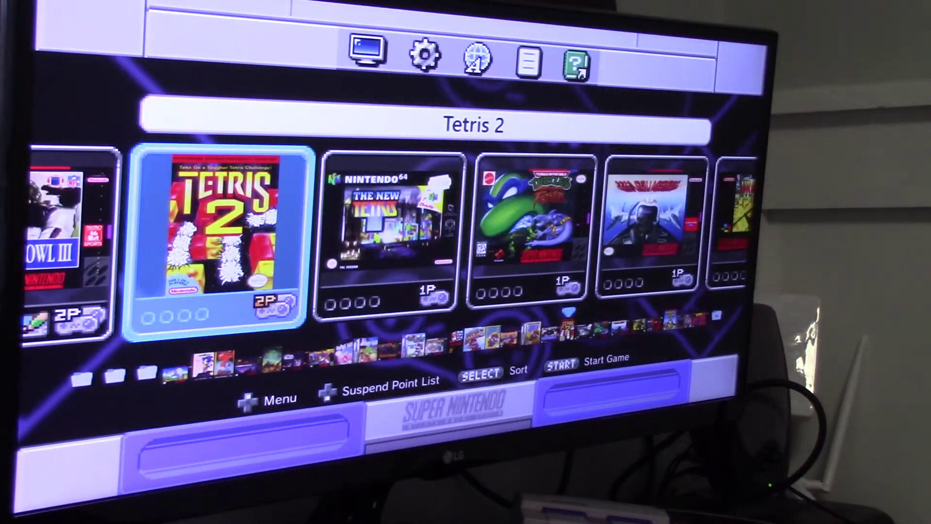
{"action": "key", "text": "Right"}
{"action": "key", "text": "Right"}
{"action": "key", "text": "Right"}
{"action": "key", "text": "Right"}
{"action": "key", "text": "Right"}
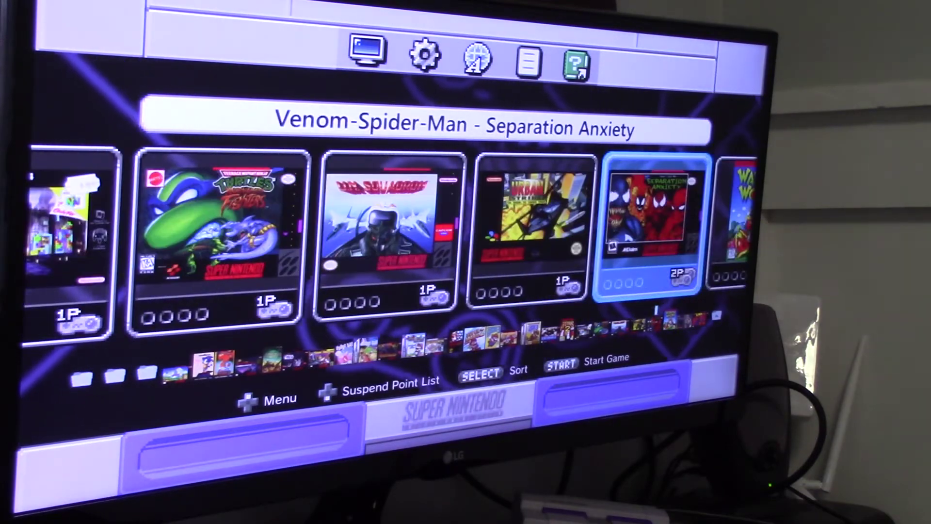
{"action": "key", "text": "Right"}
{"action": "key", "text": "Right"}
{"action": "key", "text": "Left"}
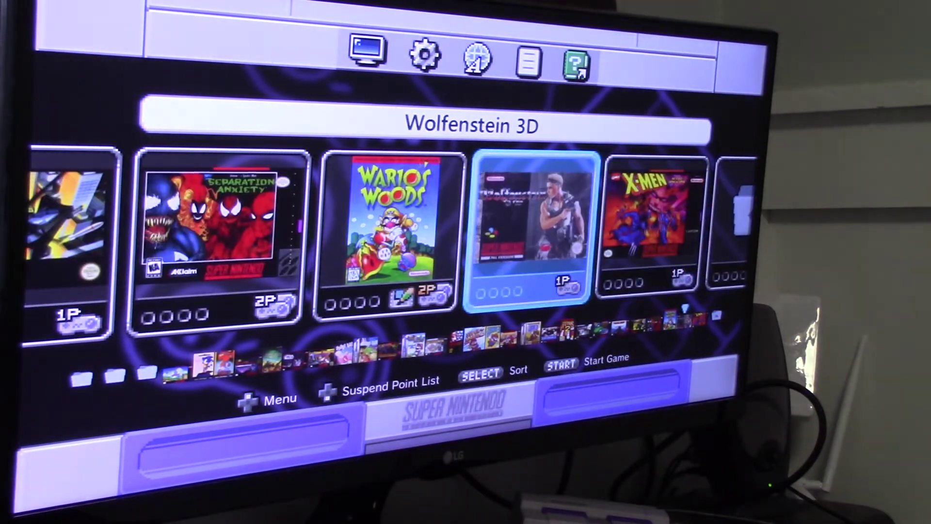
{"action": "key", "text": "Right"}
Browse left past Urban Strike, Super Off Road and Super Mario Advance to the back folder.
{"action": "key", "text": "Left"}
{"action": "key", "text": "Left"}
{"action": "key", "text": "Left"}
{"action": "key", "text": "Left"}
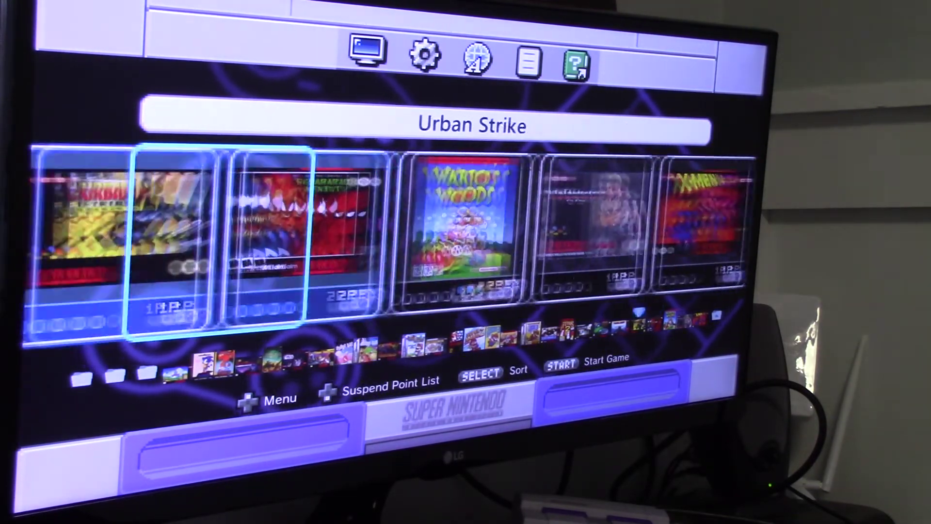
{"action": "key", "text": "Left"}
{"action": "key", "text": "Left"}
{"action": "key", "text": "Left"}
{"action": "key", "text": "Left"}
{"action": "key", "text": "Left"}
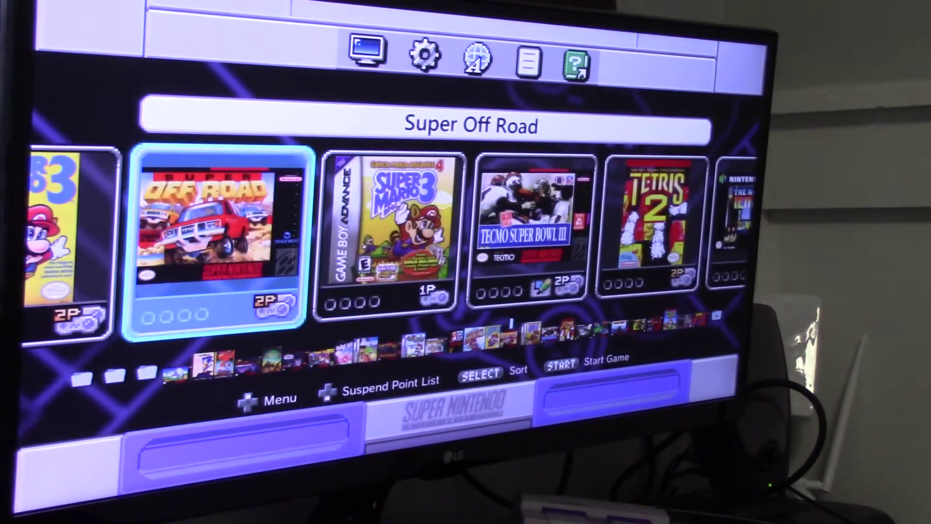
{"action": "key", "text": "Right"}
{"action": "key", "text": "Left"}
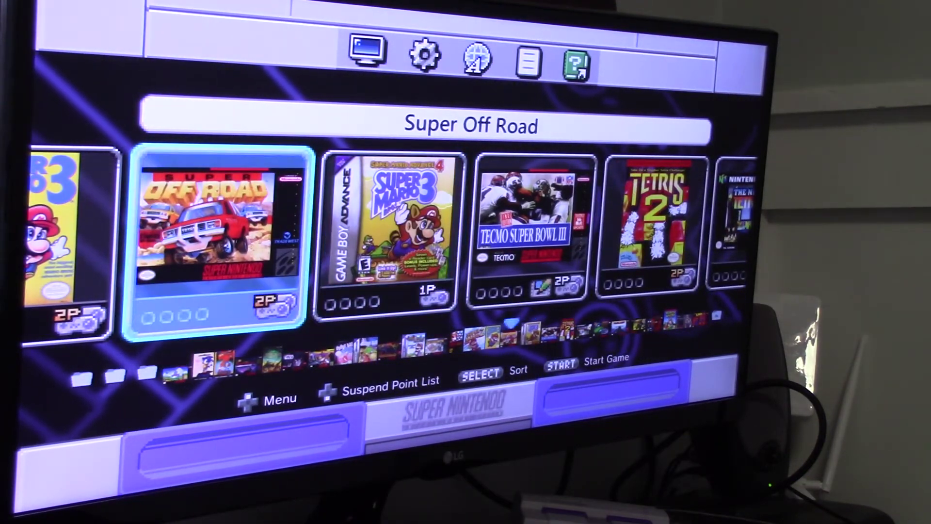
{"action": "key", "text": "Left"}
{"action": "key", "text": "Left"}
{"action": "key", "text": "Left"}
{"action": "key", "text": "Left"}
{"action": "key", "text": "Left"}
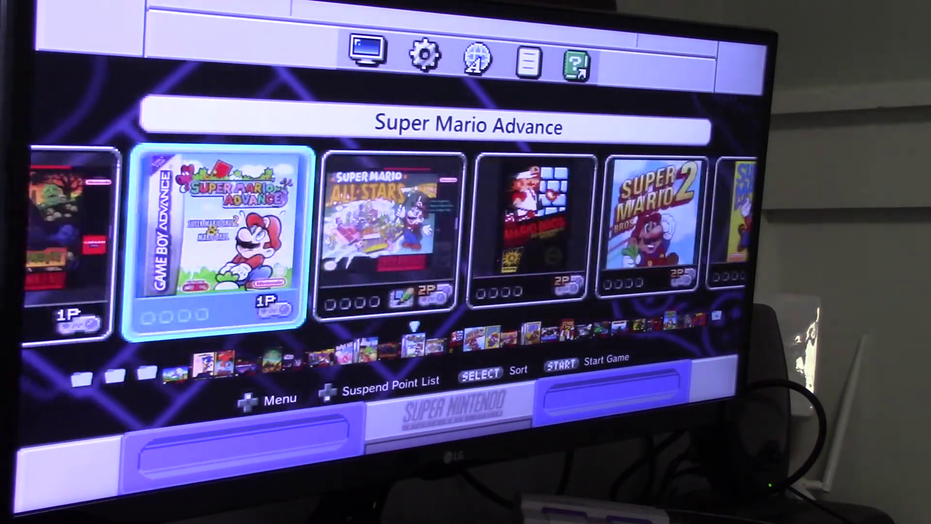
{"action": "key", "text": "Left"}
{"action": "key", "text": "Left"}
{"action": "key", "text": "Left"}
{"action": "key", "text": "Left"}
{"action": "key", "text": "Left"}
{"action": "key", "text": "Left"}
{"action": "key", "text": "Left"}
{"action": "key", "text": "Left"}
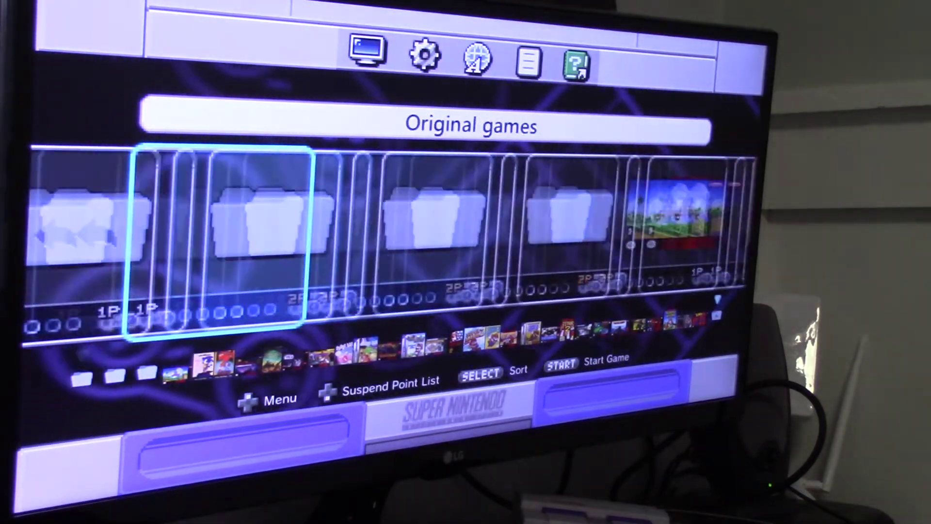
{"action": "key", "text": "Left"}
{"action": "key", "text": "Left"}
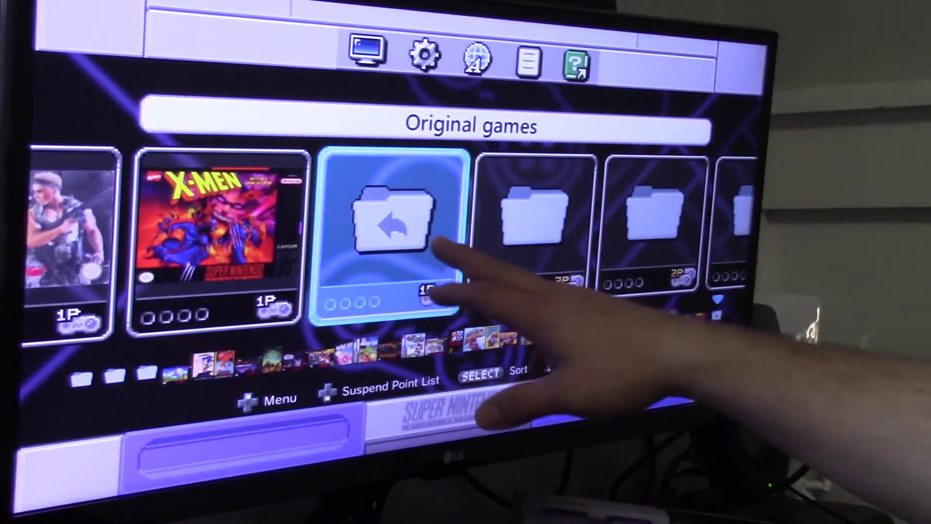
Step through the 029 - DON, DOO - MARIOI and MARIO6 - SIM folders.
{"action": "key", "text": "Right"}
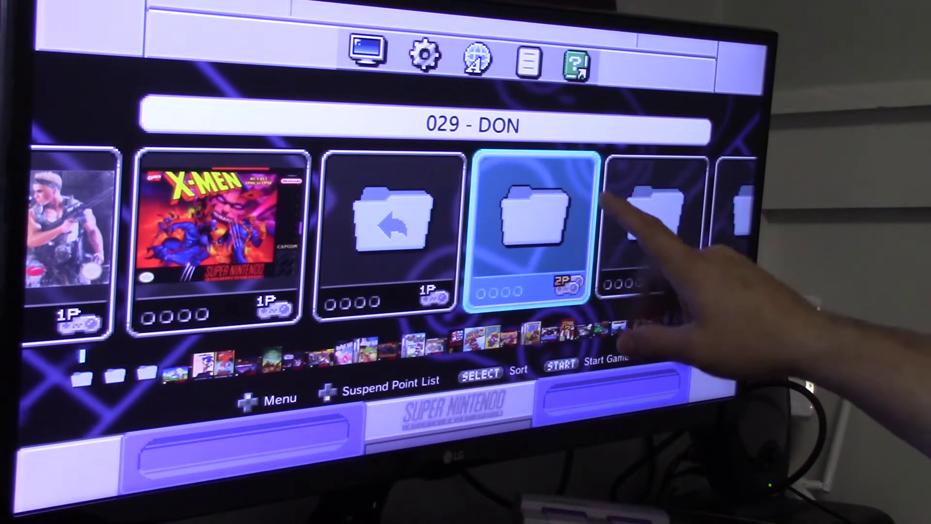
{"action": "key", "text": "Right"}
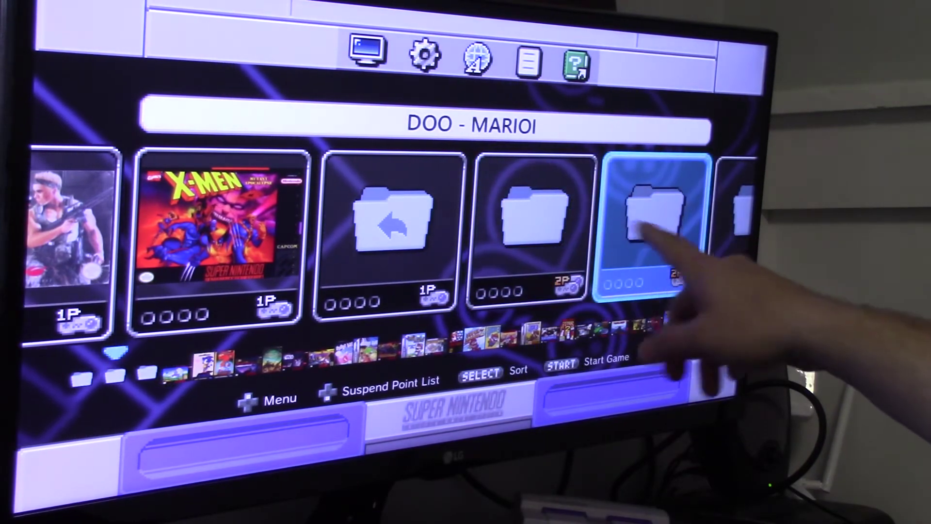
{"action": "key", "text": "Right"}
{"action": "key", "text": "Left"}
{"action": "key", "text": "Left"}
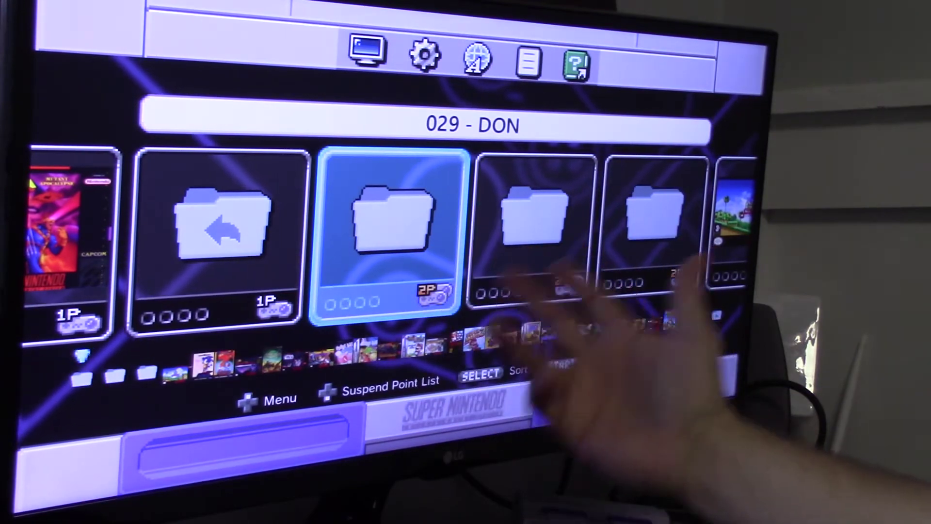
{"action": "key", "text": "Right"}
{"action": "key", "text": "Right"}
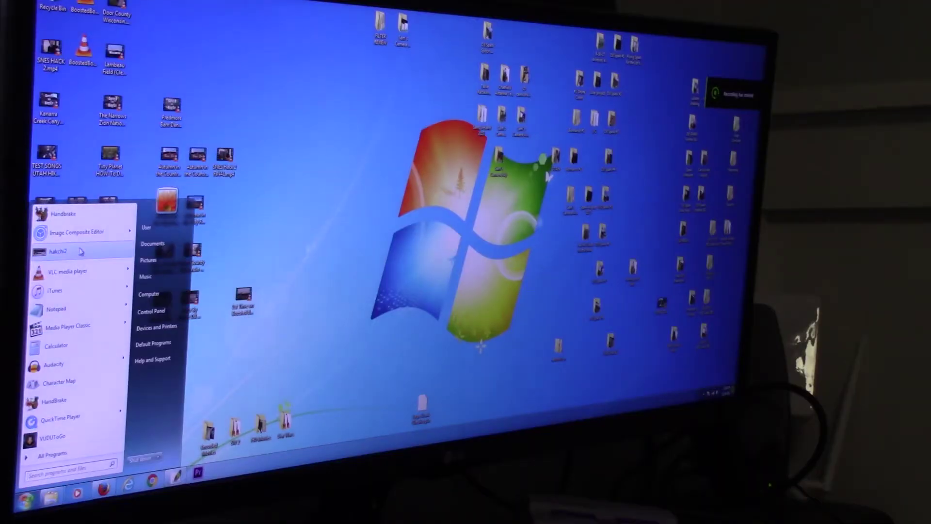
Launch hakchi2 from the Start menu, allow it past the security warning, and scroll its game list.
{"action": "left_click", "coordinate": [81, 251]}
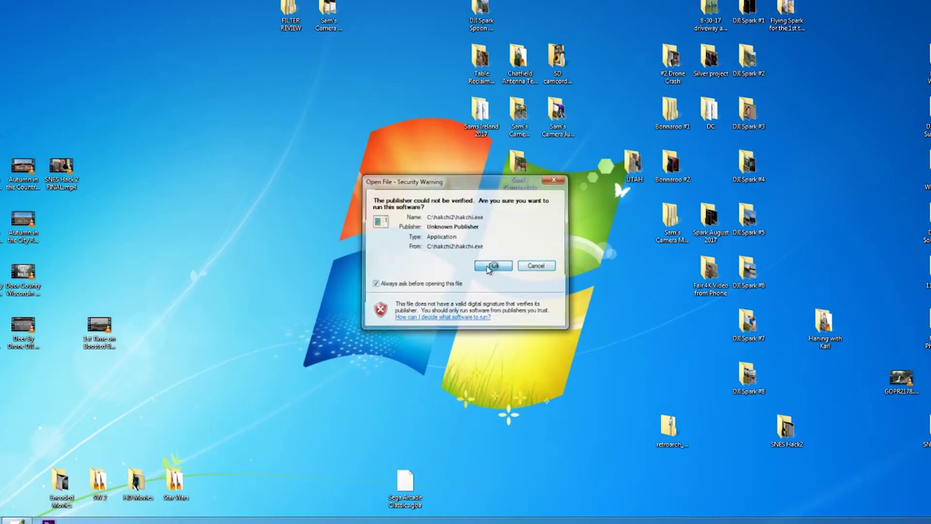
{"action": "left_click", "coordinate": [480, 234]}
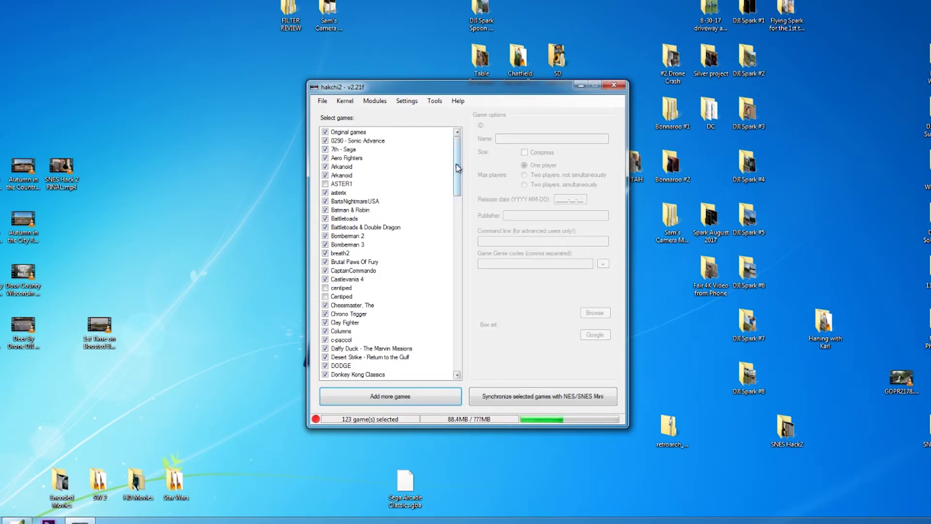
{"action": "left_click_drag", "start_coordinate": [455, 170], "coordinate": [448, 192]}
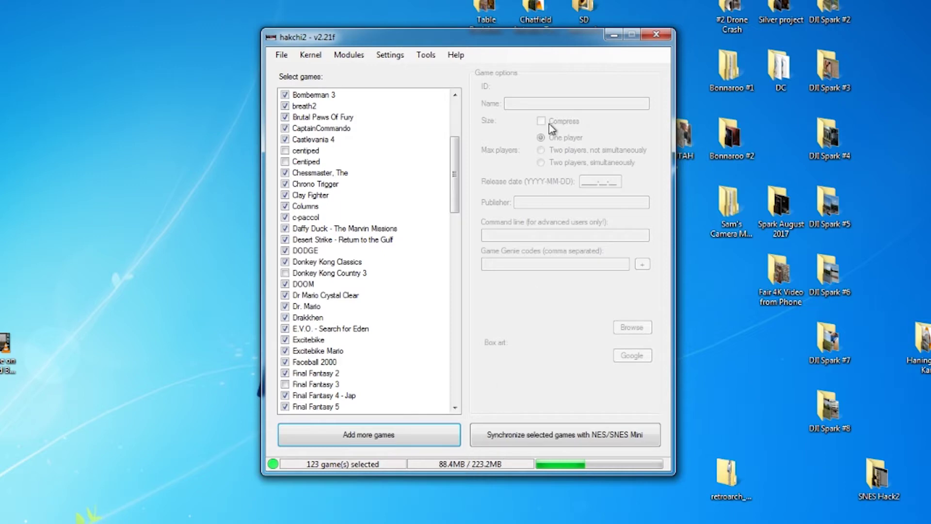
{"action": "left_click", "coordinate": [383, 57]}
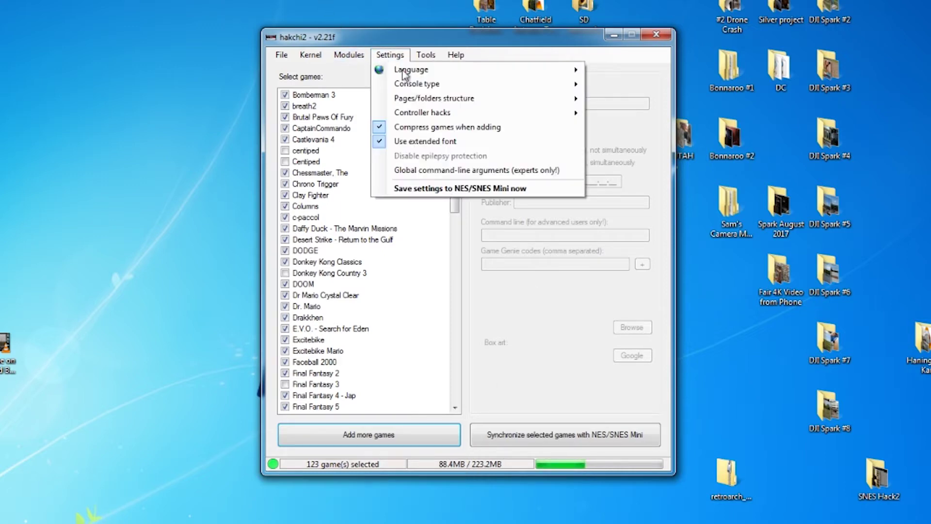
{"action": "mouse_move", "coordinate": [450, 102]}
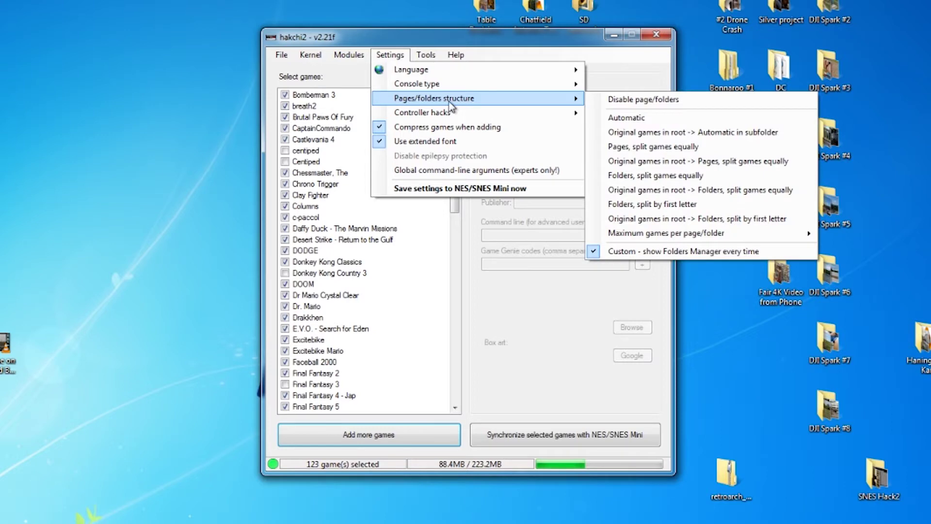
{"action": "left_click", "coordinate": [652, 252]}
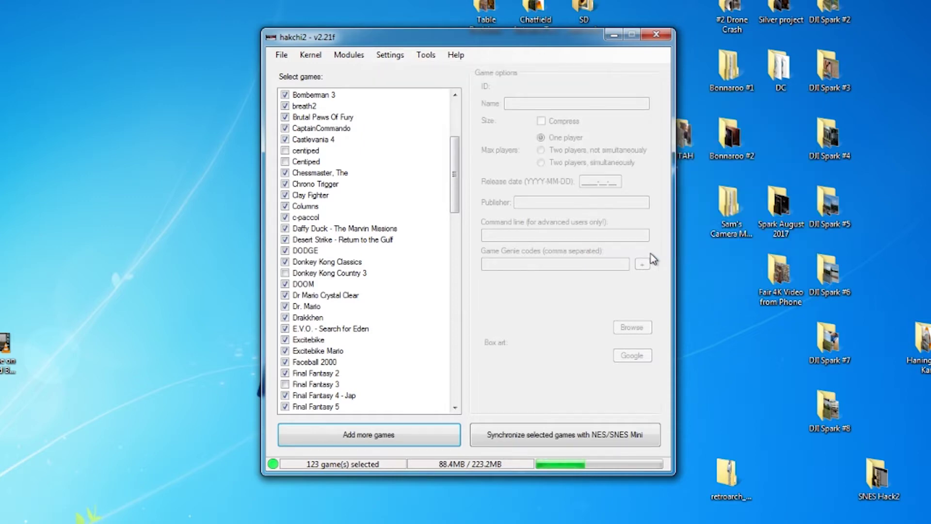
Bring up the Folders Manager and select the GBA folder.
{"action": "left_click", "coordinate": [539, 437]}
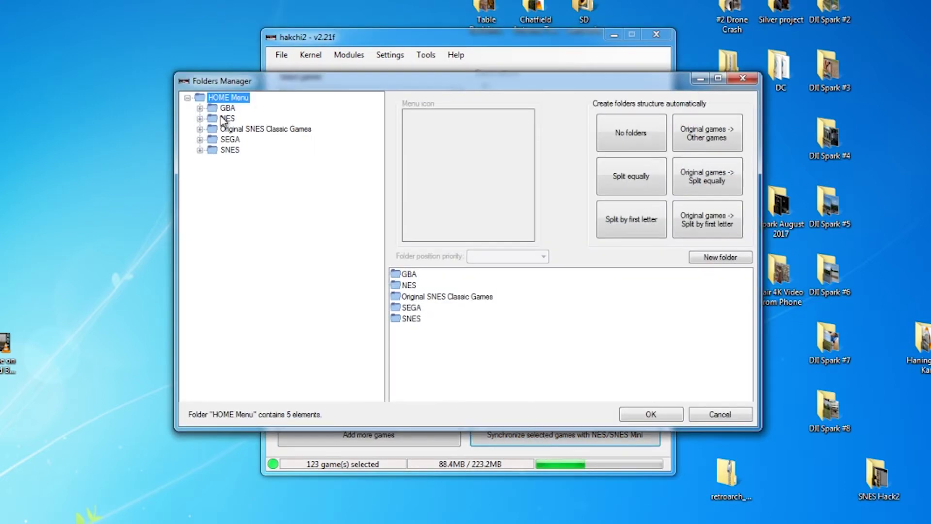
{"action": "left_click", "coordinate": [200, 108]}
{"action": "left_click", "coordinate": [226, 108]}
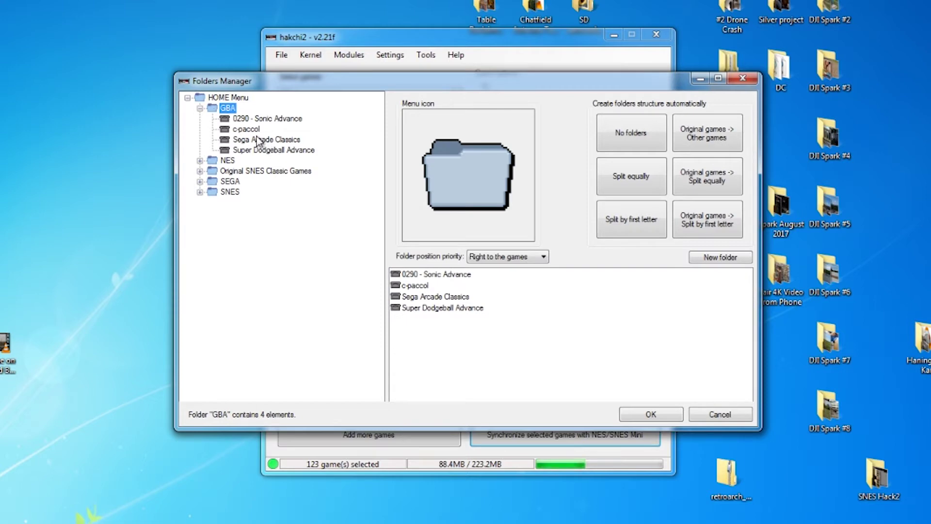
Create an unsorted folder and delete the old GBA, NES, SEGA, SNES and Original folders.
{"action": "right_click", "coordinate": [241, 232]}
{"action": "left_click", "coordinate": [262, 240]}
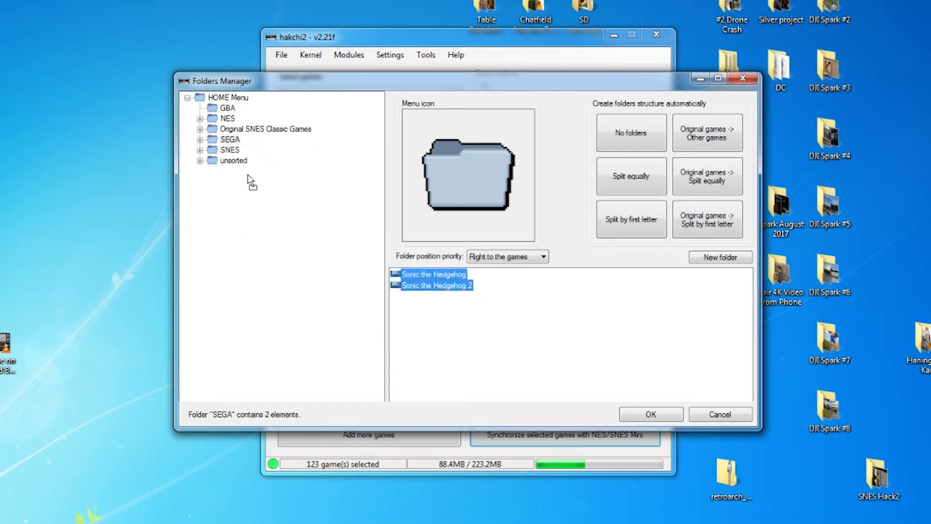
{"action": "key", "text": "Up"}
{"action": "key", "text": "Up"}
{"action": "key", "text": "Delete"}
{"action": "key", "text": "Delete"}
{"action": "key", "text": "Delete"}
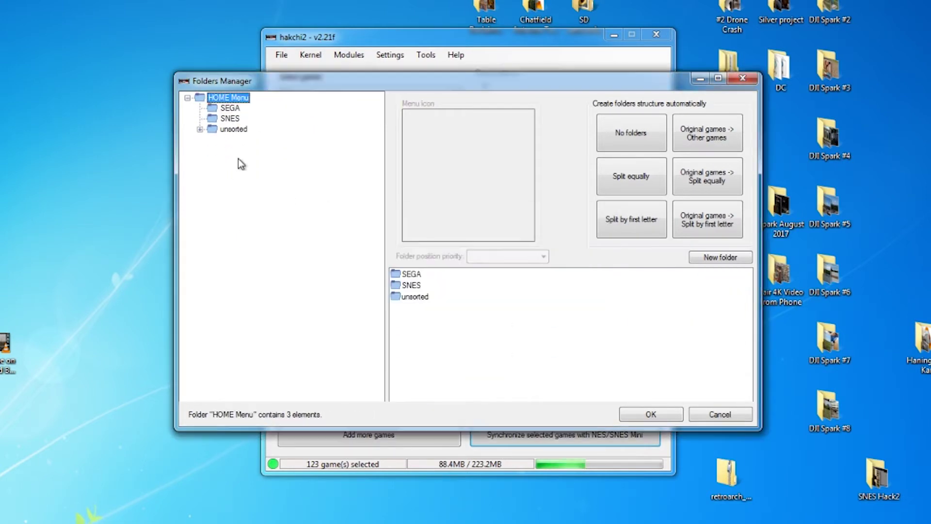
{"action": "key", "text": "Delete"}
{"action": "key", "text": "Delete"}
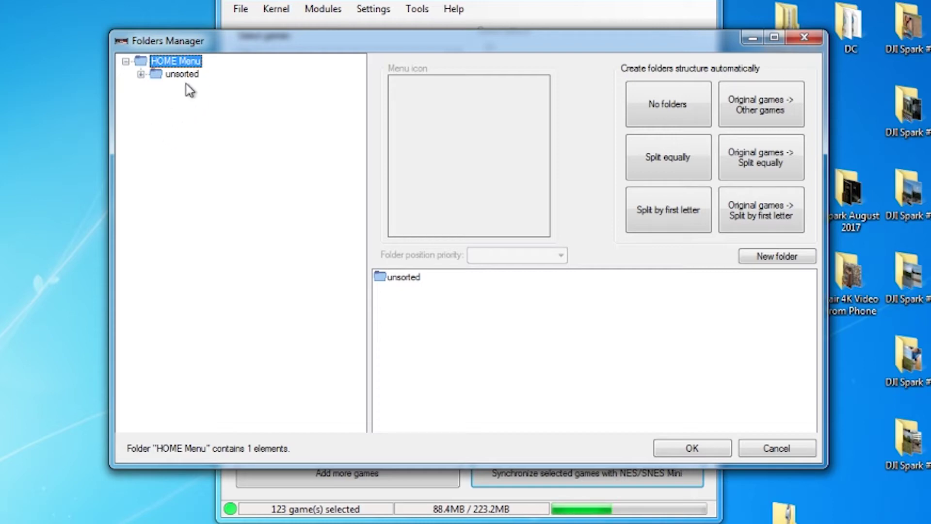
Switch between HOME Menu and the unsorted folder to bring up its game list.
{"action": "left_click", "coordinate": [167, 75]}
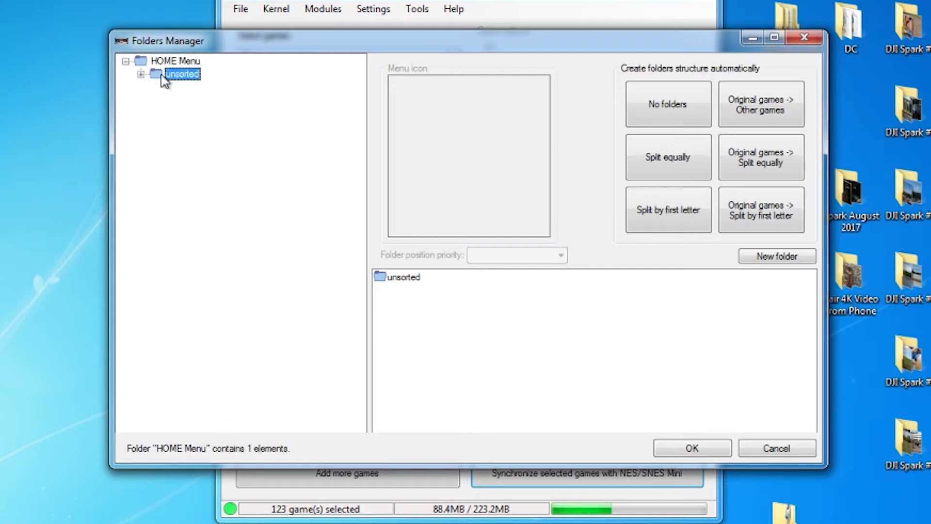
{"action": "left_click", "coordinate": [163, 60]}
{"action": "key", "text": "Down"}
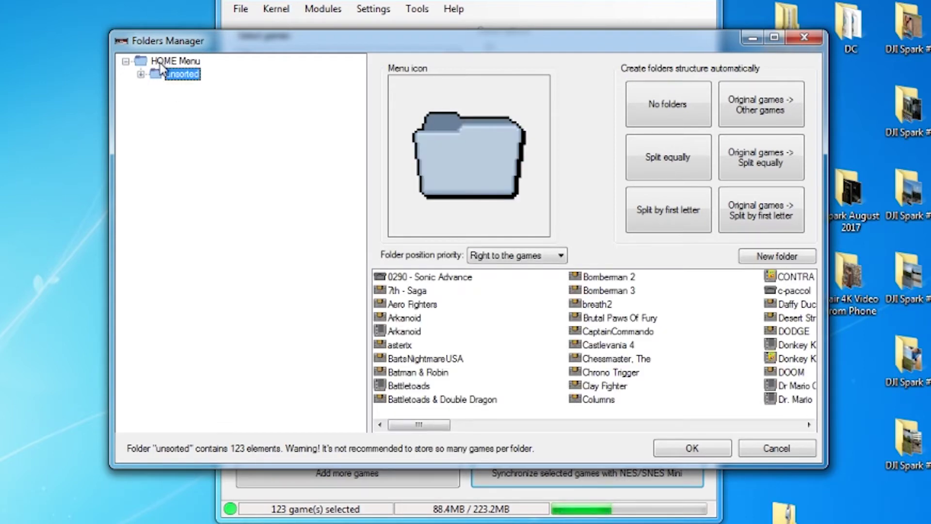
{"action": "left_click", "coordinate": [161, 61]}
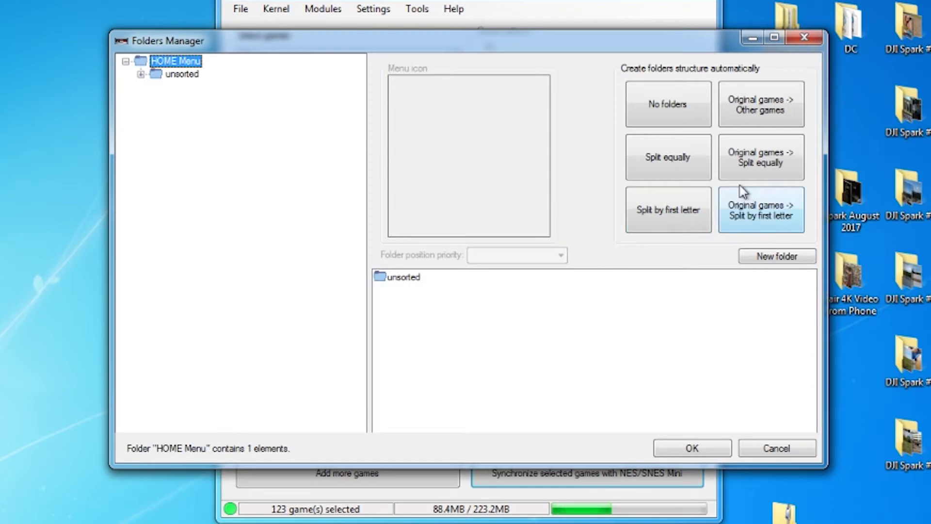
{"action": "left_click", "coordinate": [175, 74]}
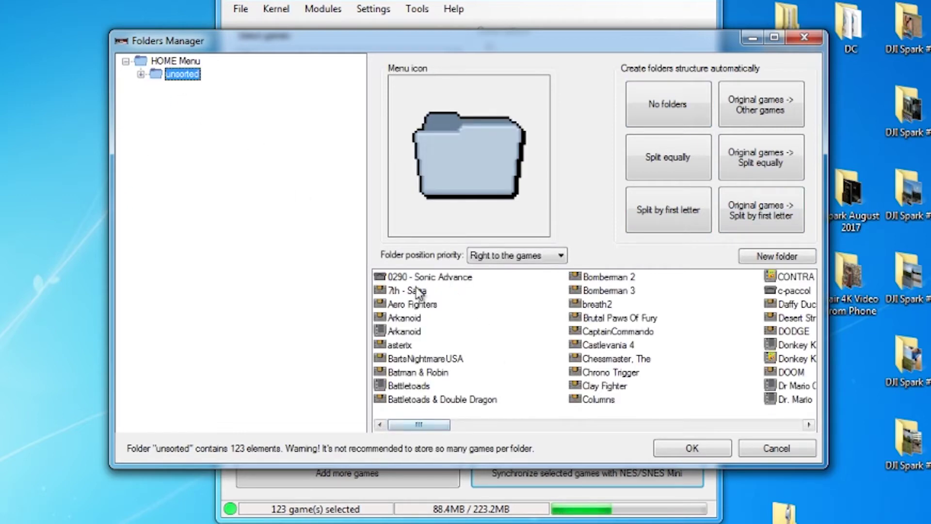
Browse the unsorted games, selecting titles like 7th - Saga, CONTRA III, EarthBound and Donkey Kong Country.
{"action": "left_click", "coordinate": [395, 278]}
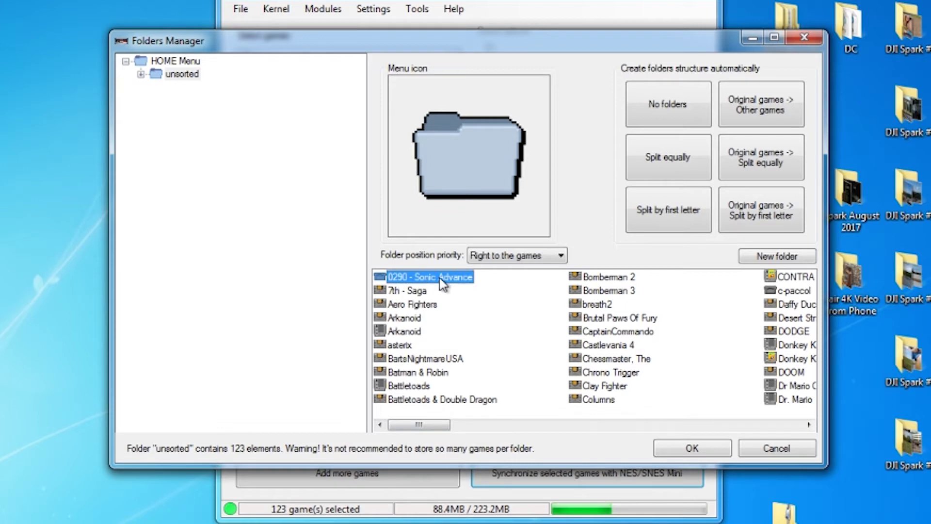
{"action": "left_click", "coordinate": [398, 291]}
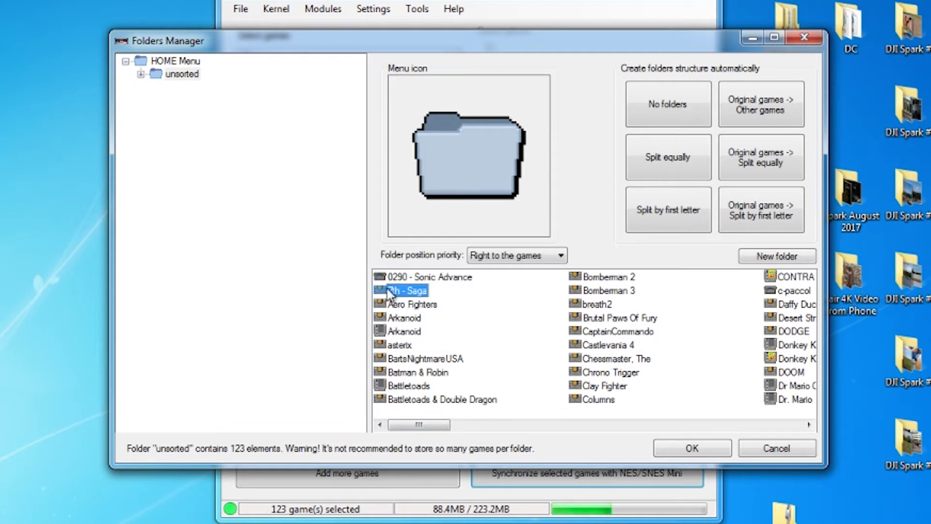
{"action": "left_click", "coordinate": [406, 334]}
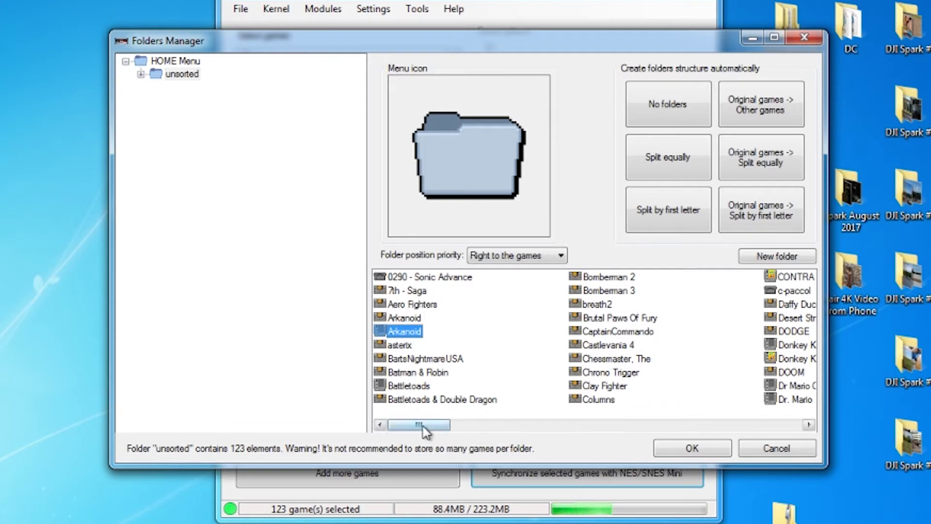
{"action": "left_click_drag", "start_coordinate": [423, 426], "coordinate": [453, 424]}
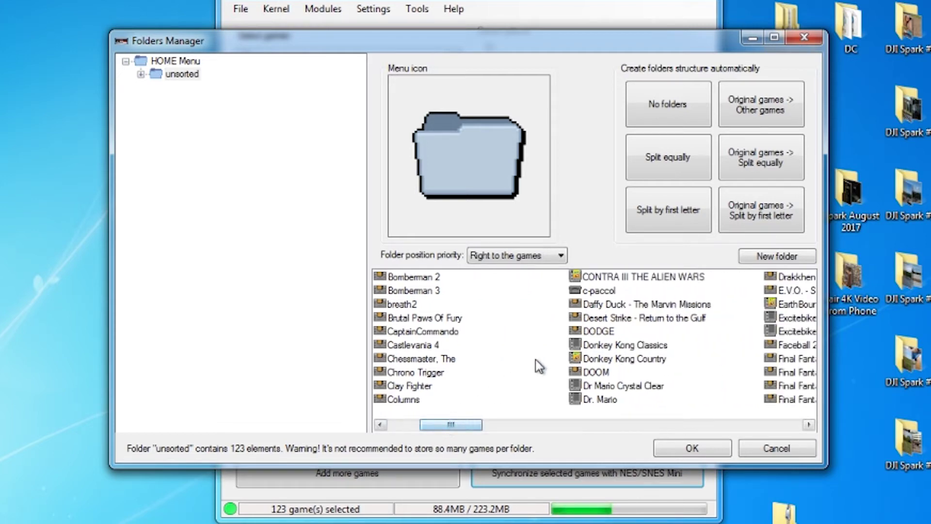
{"action": "left_click", "coordinate": [618, 276]}
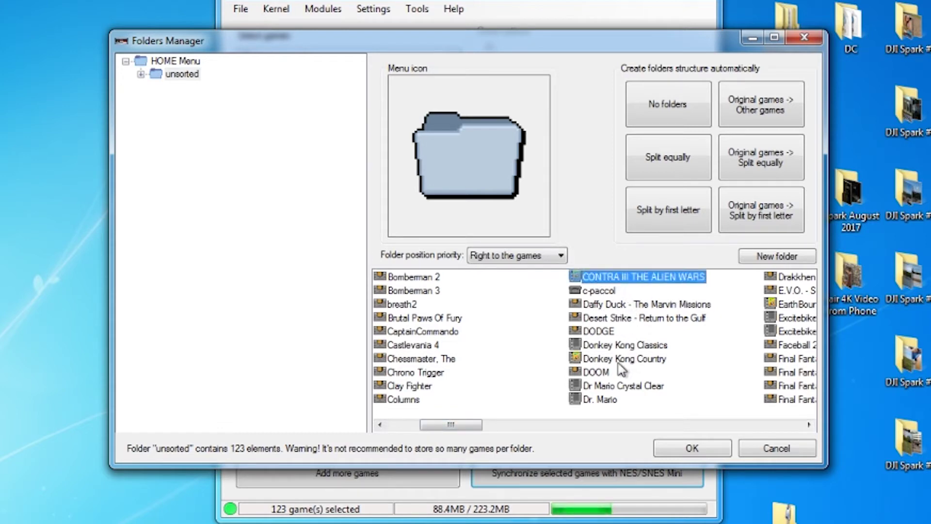
{"action": "left_click", "coordinate": [620, 364]}
{"action": "left_click", "coordinate": [632, 278]}
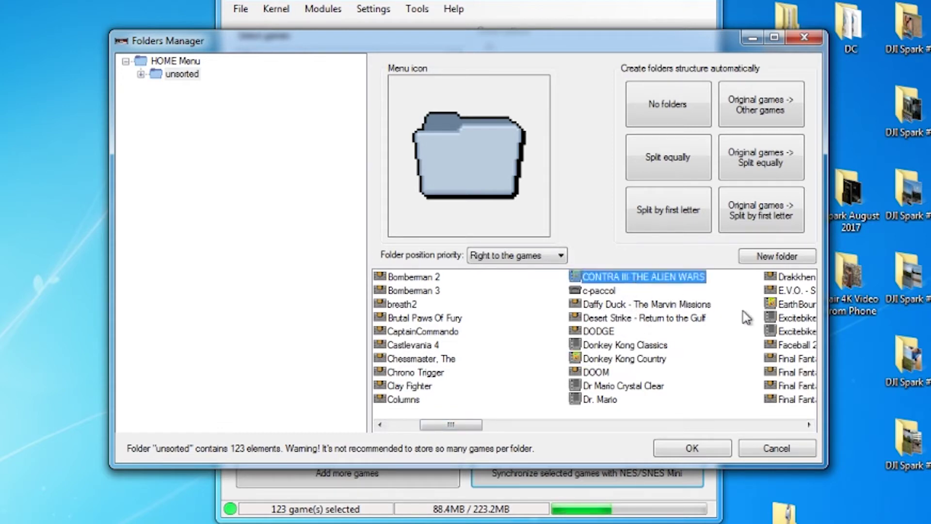
{"action": "left_click", "coordinate": [789, 306]}
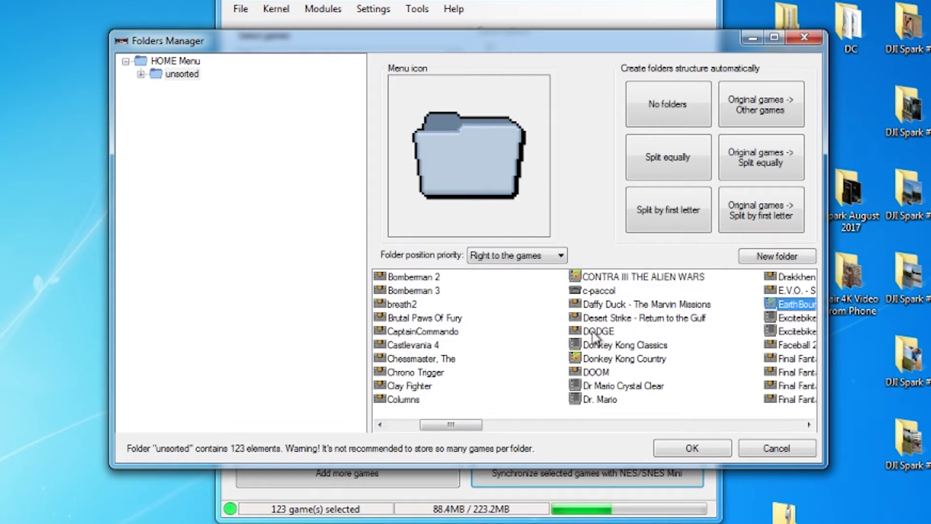
{"action": "left_click", "coordinate": [597, 346]}
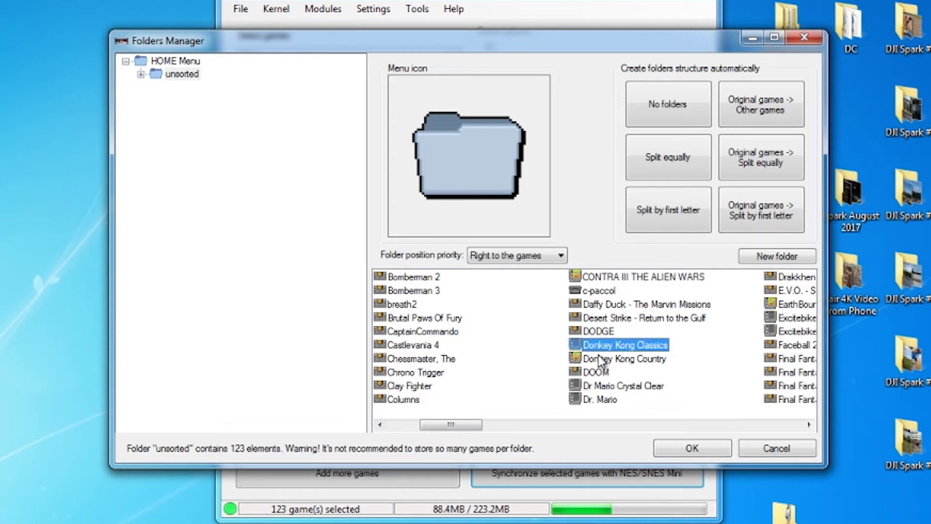
{"action": "left_click", "coordinate": [601, 361]}
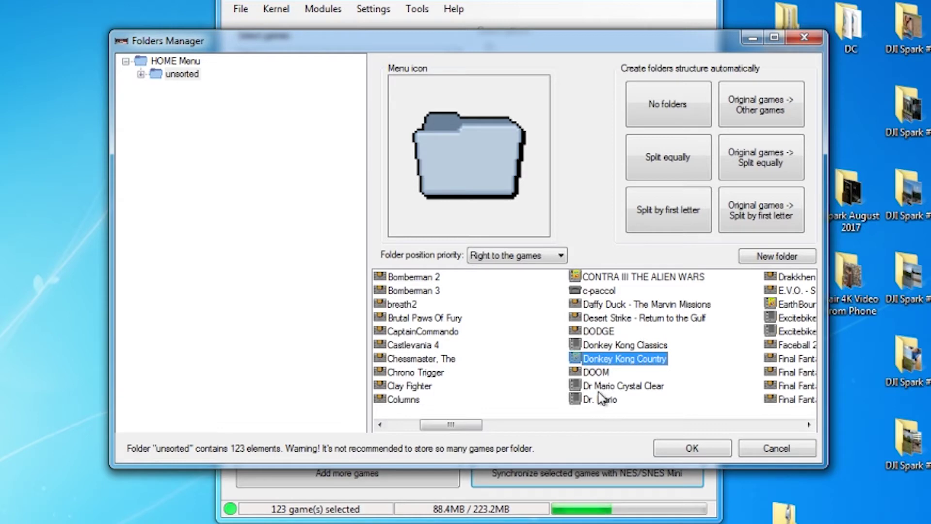
Create a folder named 'Orginal SNES' under HOME Menu.
{"action": "left_click", "coordinate": [187, 76]}
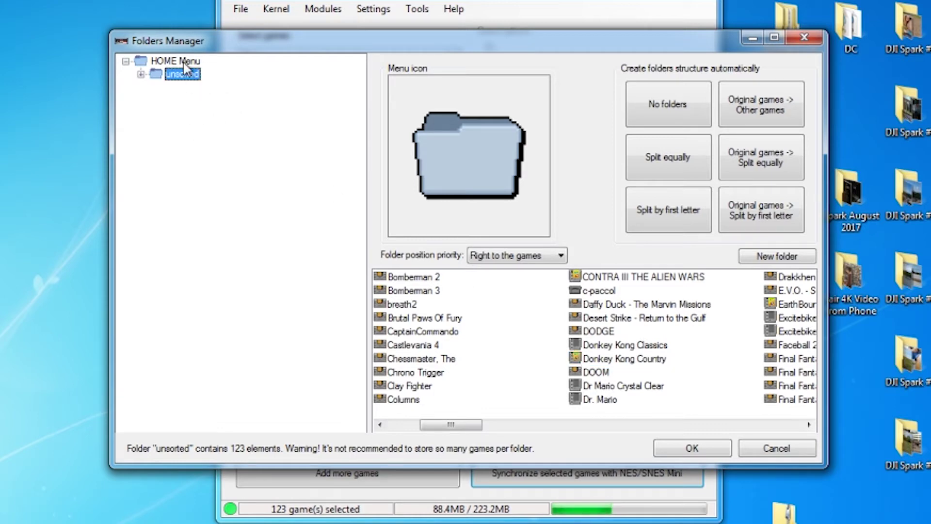
{"action": "right_click", "coordinate": [176, 63]}
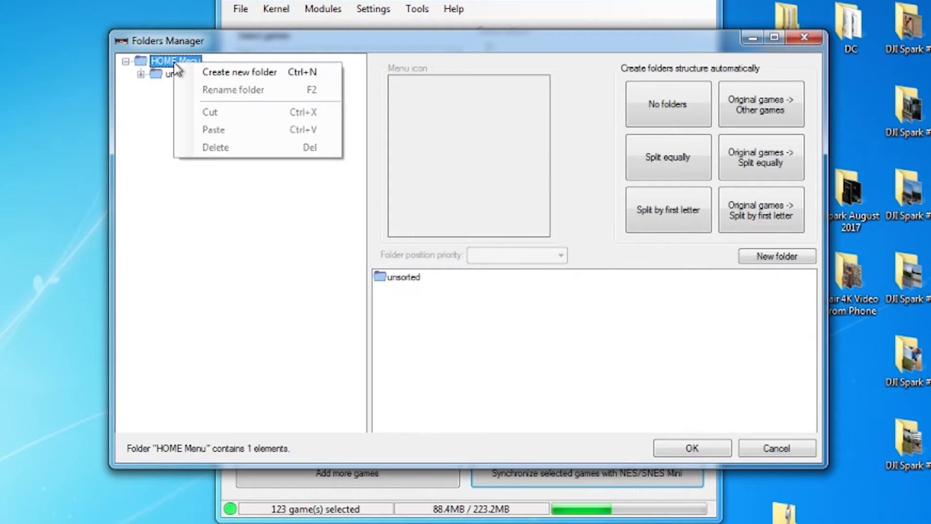
{"action": "left_click", "coordinate": [235, 73]}
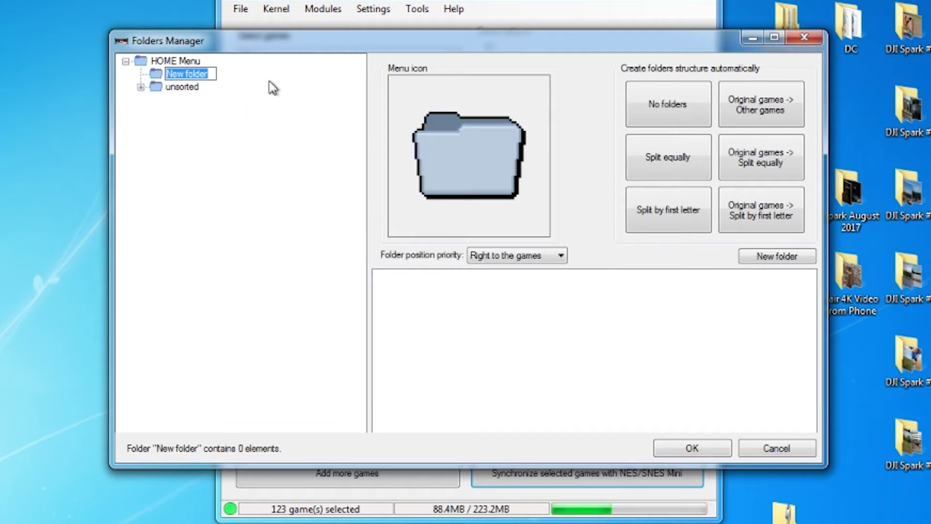
{"action": "type", "text": "Orginal "}
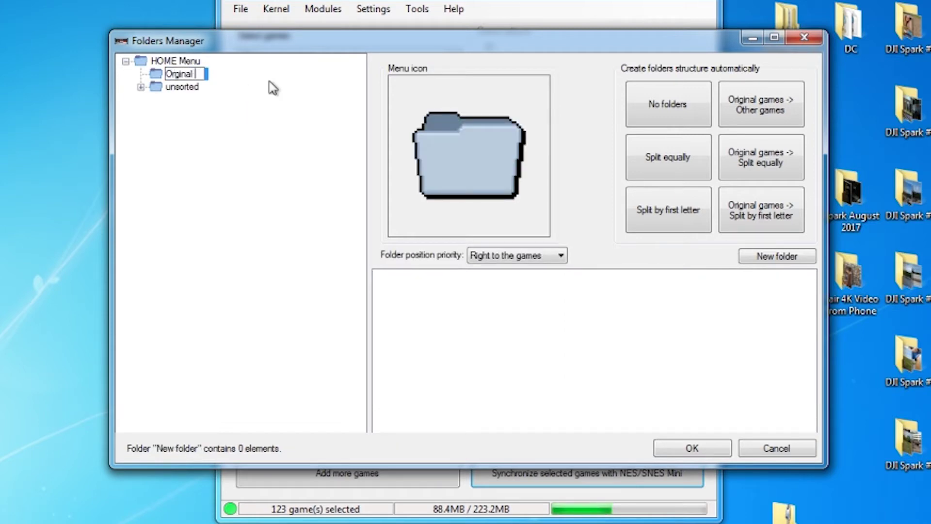
{"action": "type", "text": "SNES"}
{"action": "key", "text": "Return"}
Add the NES, Sega, GBA and SNES folders under HOME Menu.
{"action": "key", "text": "Insert"}
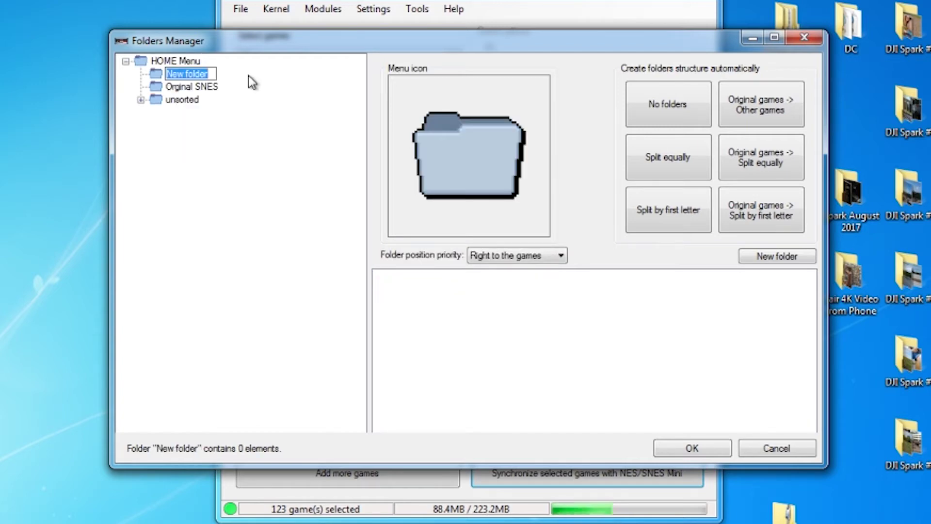
{"action": "type", "text": "NES"}
{"action": "key", "text": "Return"}
{"action": "key", "text": "Insert"}
{"action": "type", "text": "Sega"}
{"action": "key", "text": "Return"}
{"action": "key", "text": "Insert"}
{"action": "type", "text": "GBA"}
{"action": "key", "text": "Return"}
{"action": "key", "text": "Insert"}
{"action": "type", "text": "SNES"}
{"action": "key", "text": "Return"}
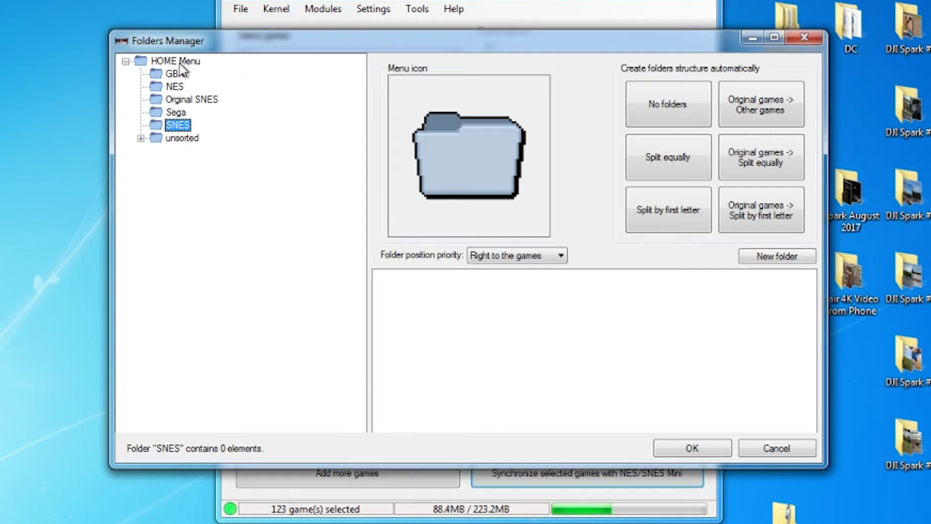
{"action": "left_click", "coordinate": [177, 61]}
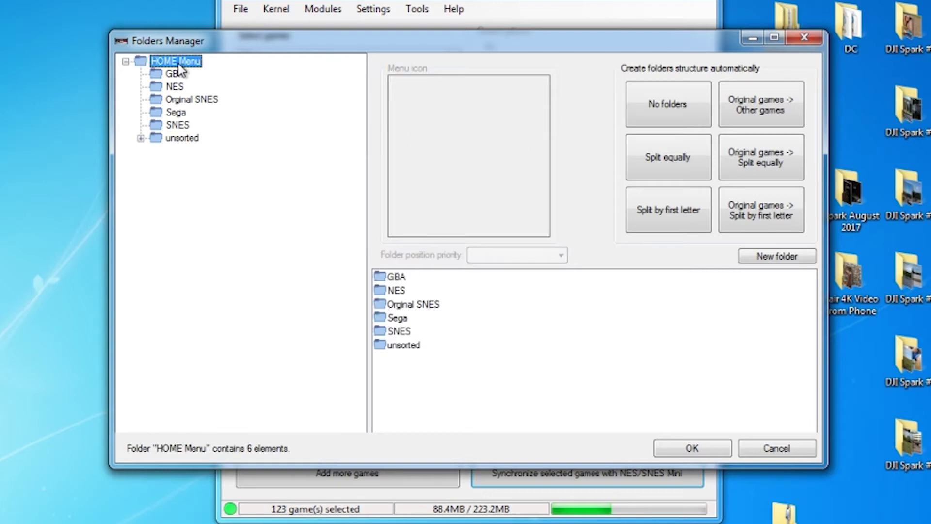
In unsorted, select 7th - Saga through Columns, plus Daffy Duck, Desert Strike, DODGE and DOOM.
{"action": "left_click", "coordinate": [175, 139]}
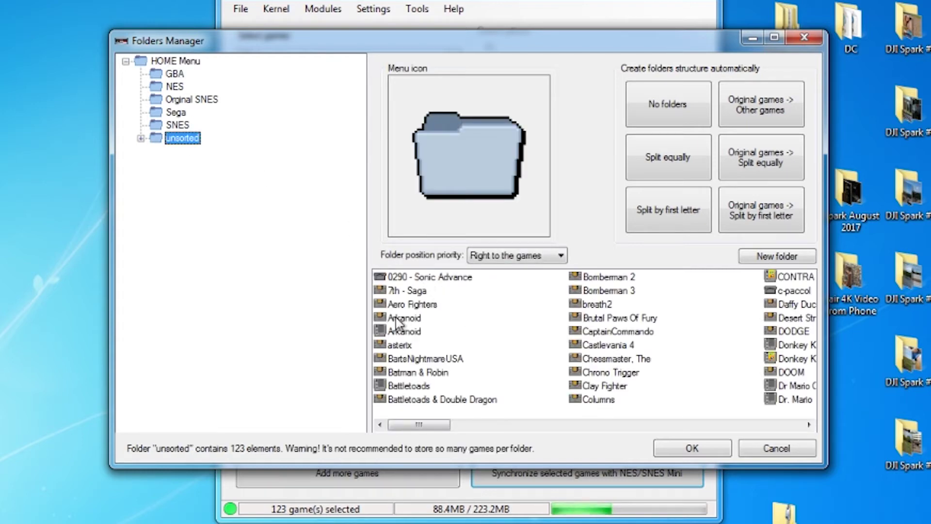
{"action": "left_click_drag", "start_coordinate": [395, 292], "coordinate": [420, 336]}
{"action": "left_click", "coordinate": [441, 358], "text": "ctrl"}
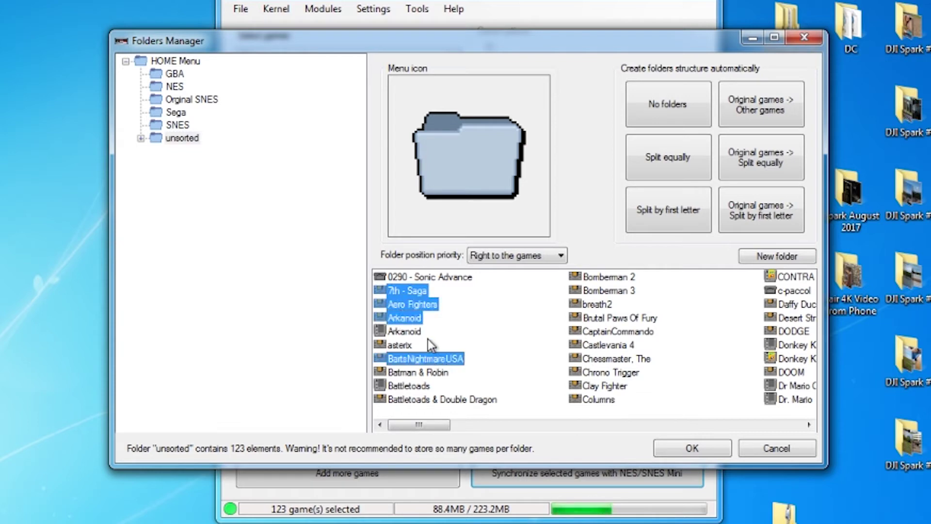
{"action": "left_click", "coordinate": [399, 348], "text": "ctrl"}
{"action": "left_click", "coordinate": [404, 373], "text": "ctrl"}
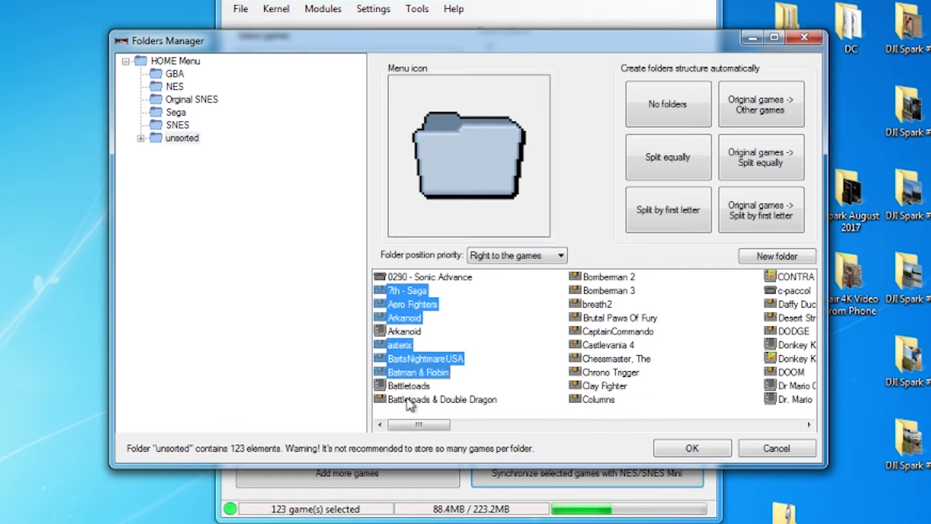
{"action": "left_click", "coordinate": [409, 400], "text": "ctrl"}
{"action": "left_click_drag", "start_coordinate": [673, 274], "coordinate": [571, 405]}
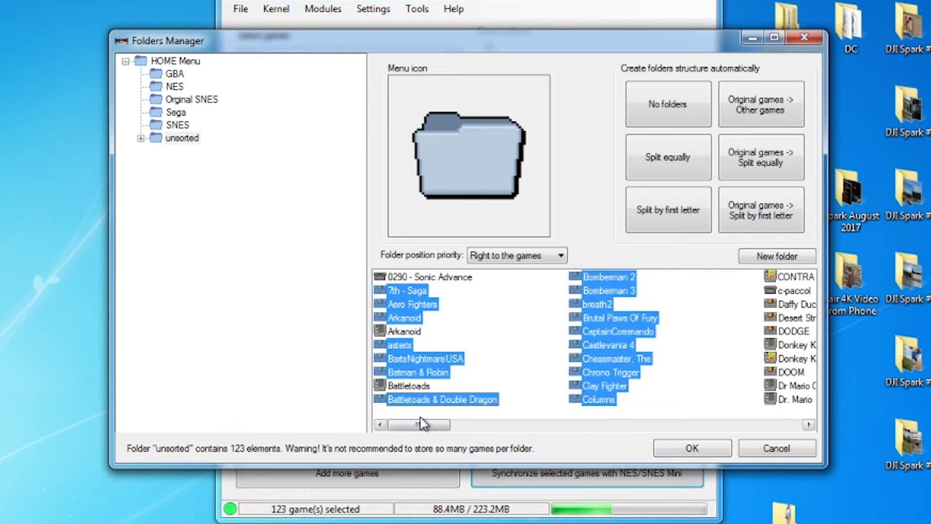
{"action": "left_click_drag", "start_coordinate": [434, 427], "coordinate": [466, 429]}
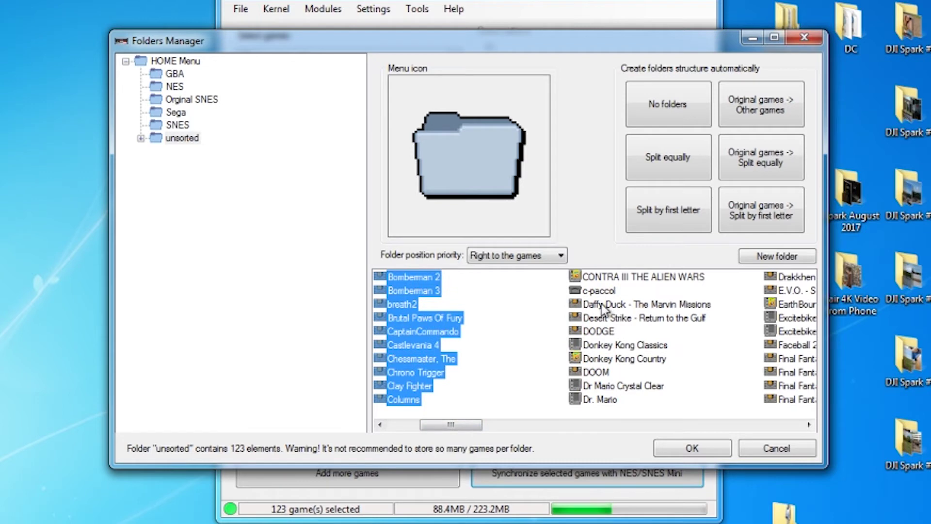
{"action": "mouse_move", "coordinate": [738, 310]}
{"action": "left_mouse_down"}
{"action": "mouse_move", "coordinate": [606, 339]}
{"action": "mouse_move", "coordinate": [585, 377]}
{"action": "left_mouse_up"}
{"action": "left_click_drag", "start_coordinate": [457, 426], "coordinate": [488, 425]}
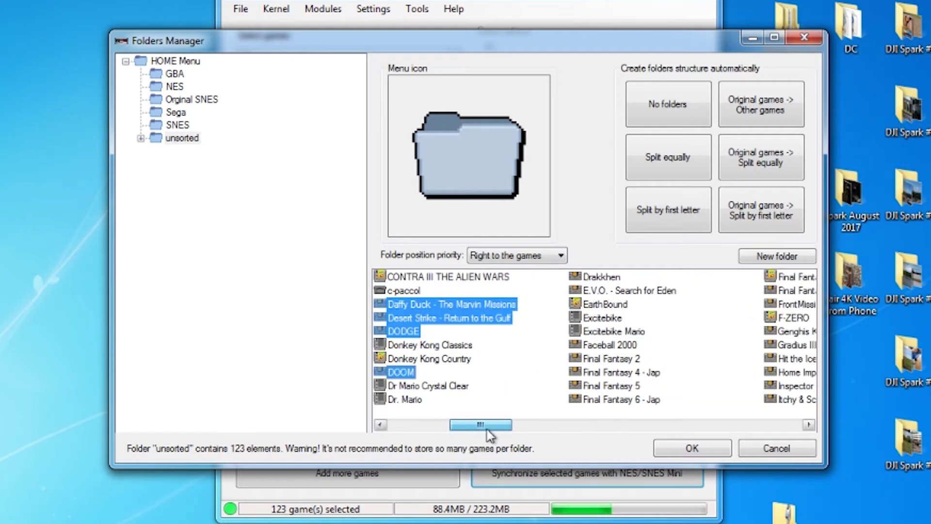
Add Drakkhen through X-Men to the selection and drop everything into the SNES folder.
{"action": "left_click_drag", "start_coordinate": [634, 275], "coordinate": [588, 301]}
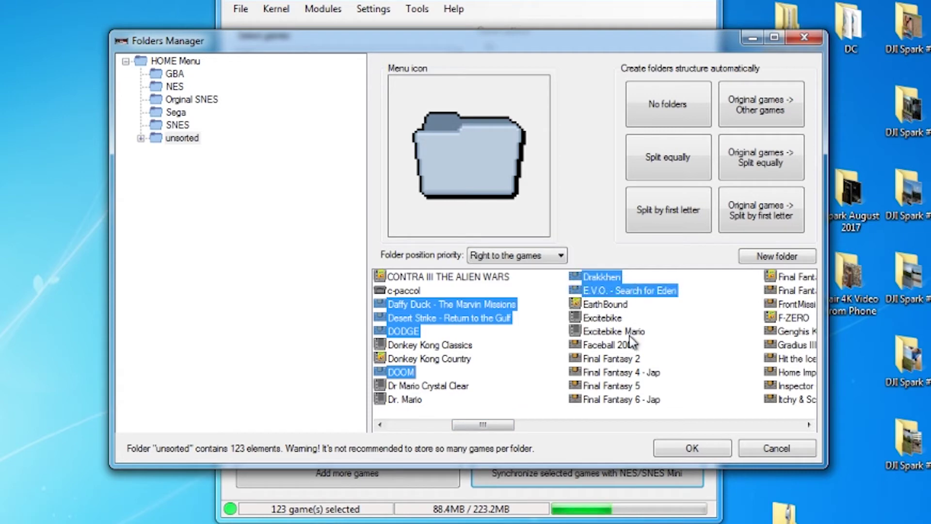
{"action": "left_click_drag", "start_coordinate": [652, 354], "coordinate": [590, 405]}
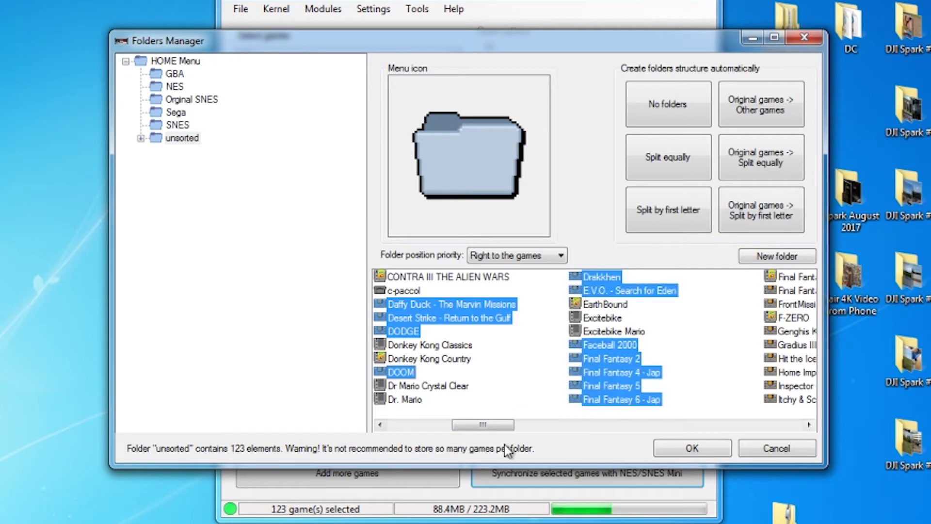
{"action": "left_click_drag", "start_coordinate": [489, 429], "coordinate": [520, 429]}
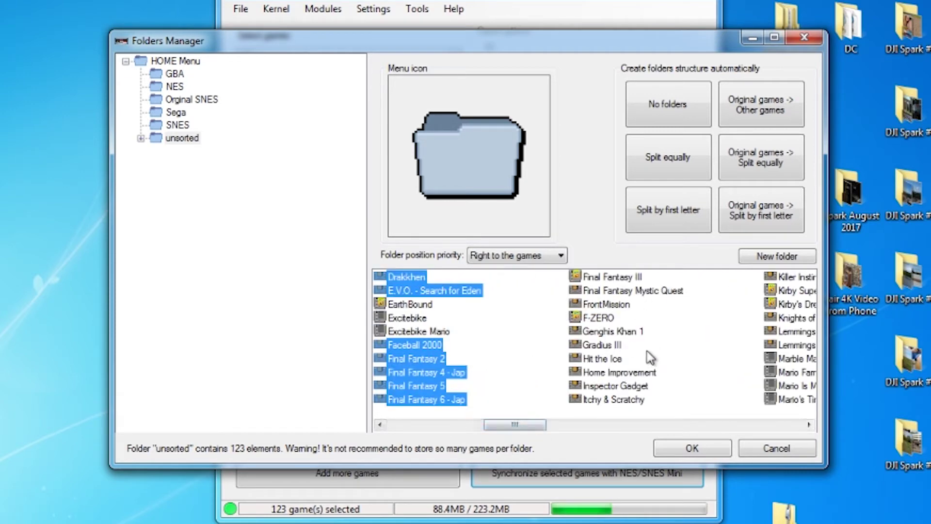
{"action": "left_click_drag", "start_coordinate": [658, 330], "coordinate": [583, 407]}
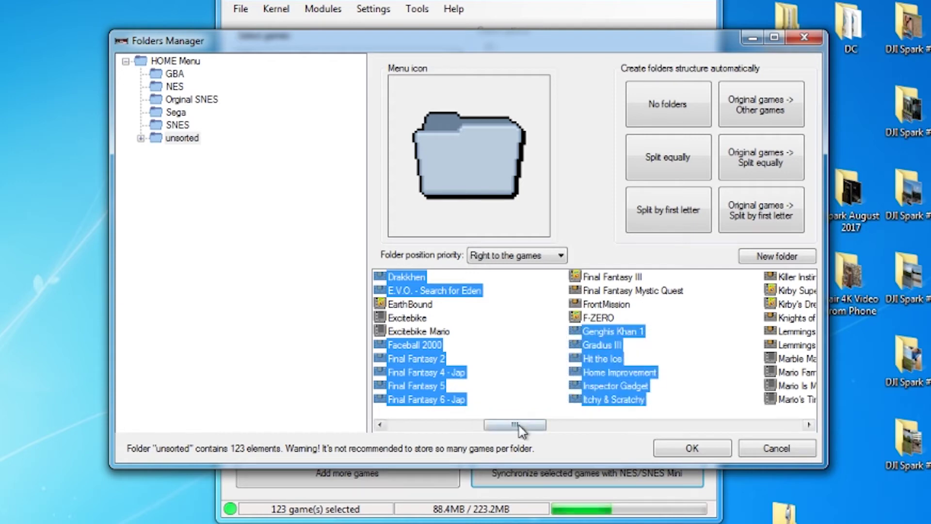
{"action": "left_click_drag", "start_coordinate": [519, 428], "coordinate": [643, 396]}
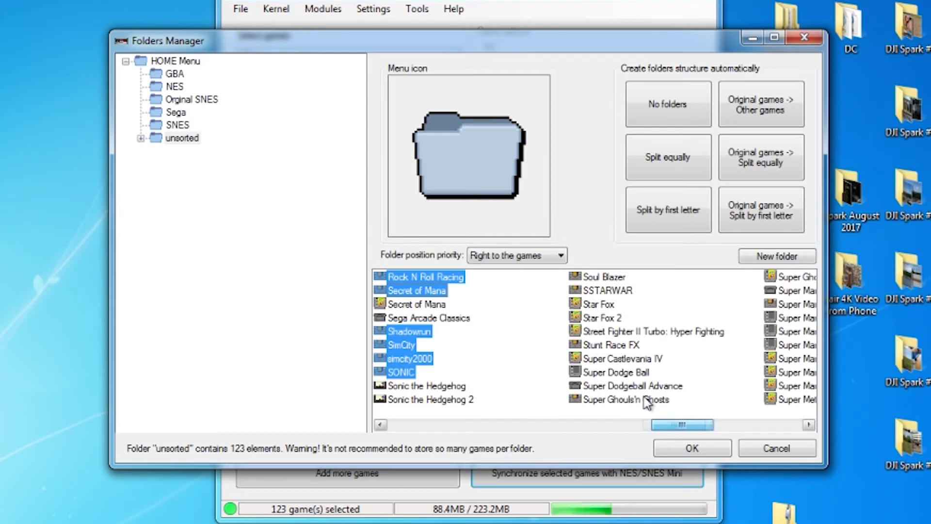
{"action": "scroll", "coordinate": [648, 402], "scroll_direction": "down", "scroll_amount": 3}
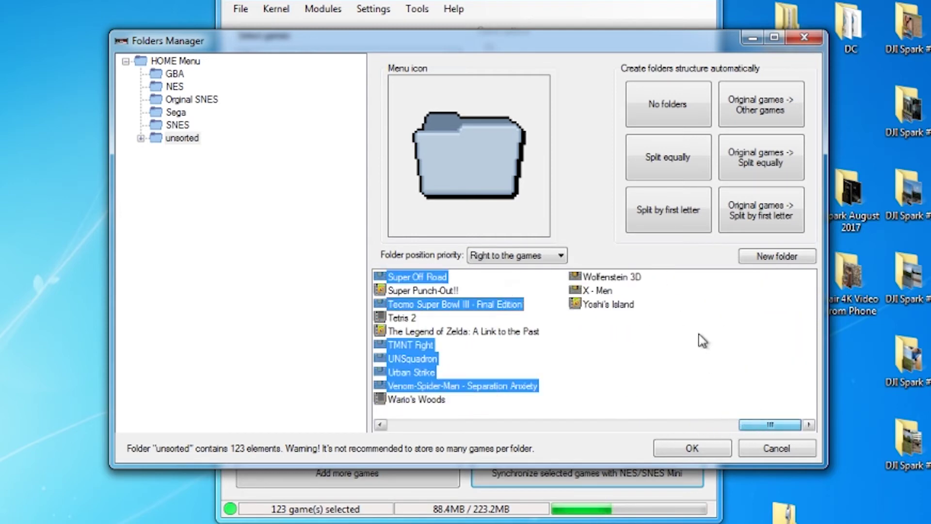
{"action": "left_click", "coordinate": [606, 276], "text": "ctrl"}
{"action": "left_click", "coordinate": [596, 290], "text": "ctrl"}
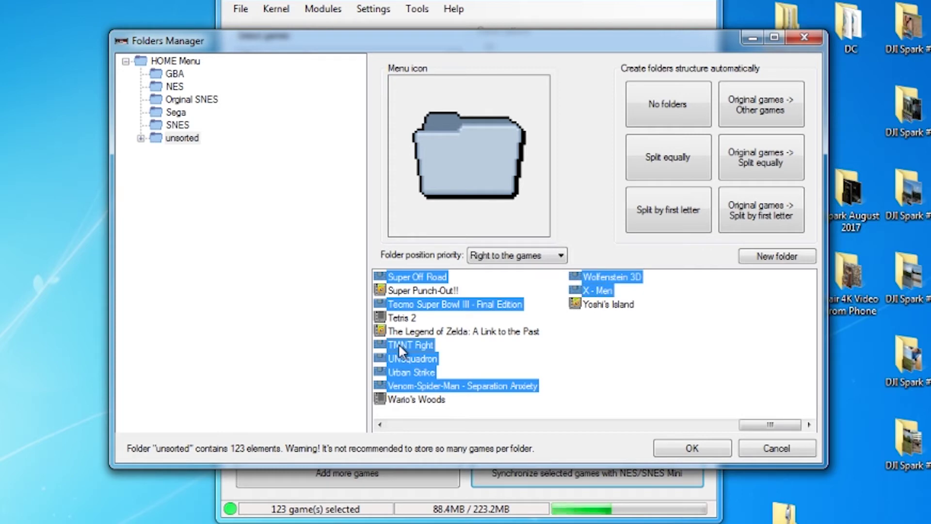
{"action": "left_click_drag", "start_coordinate": [400, 345], "coordinate": [237, 168]}
{"action": "left_click_drag", "start_coordinate": [178, 127], "coordinate": [178, 128]}
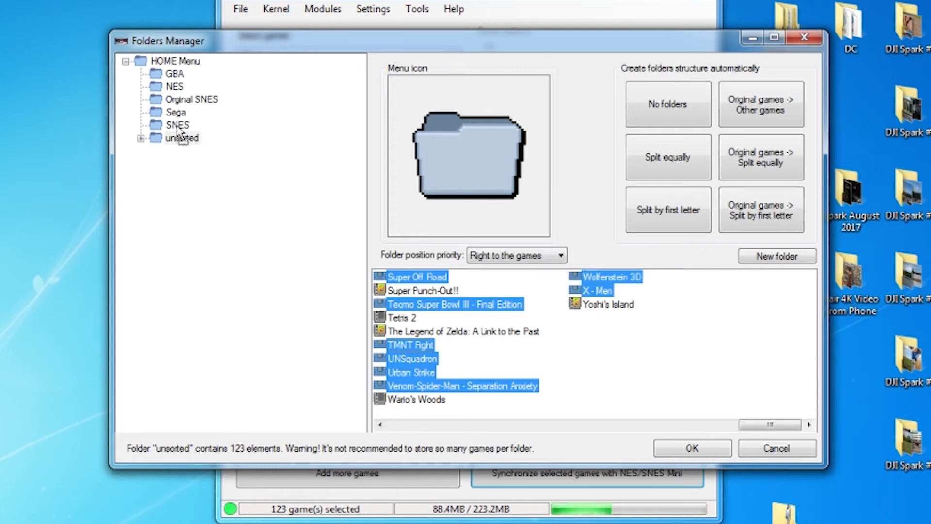
Check the SNES folder, then select CONTRA III, Donkey Kong Country and EarthBound in unsorted.
{"action": "left_click", "coordinate": [178, 127]}
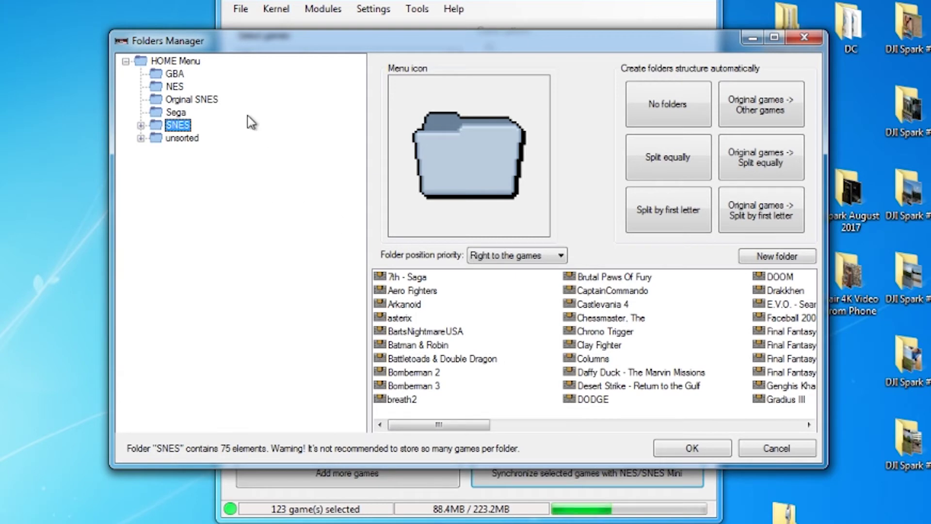
{"action": "left_click", "coordinate": [179, 139]}
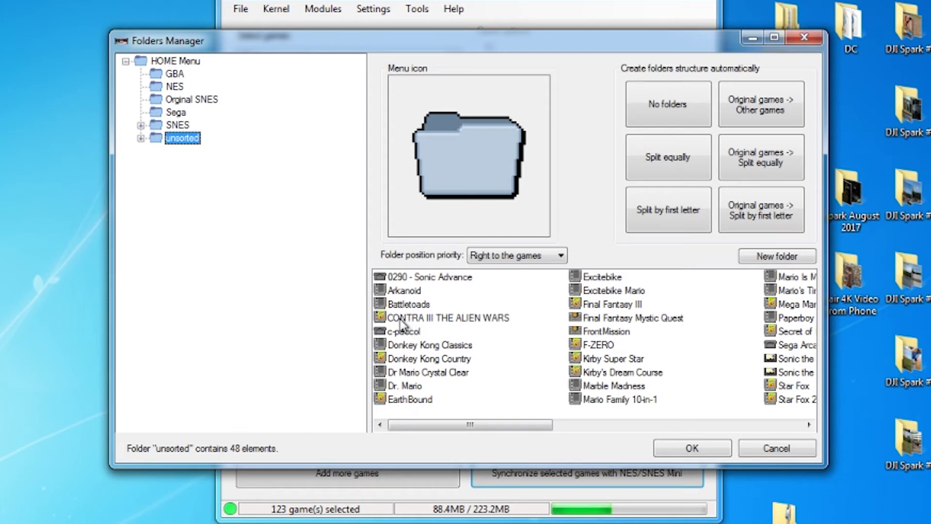
{"action": "left_click", "coordinate": [400, 321]}
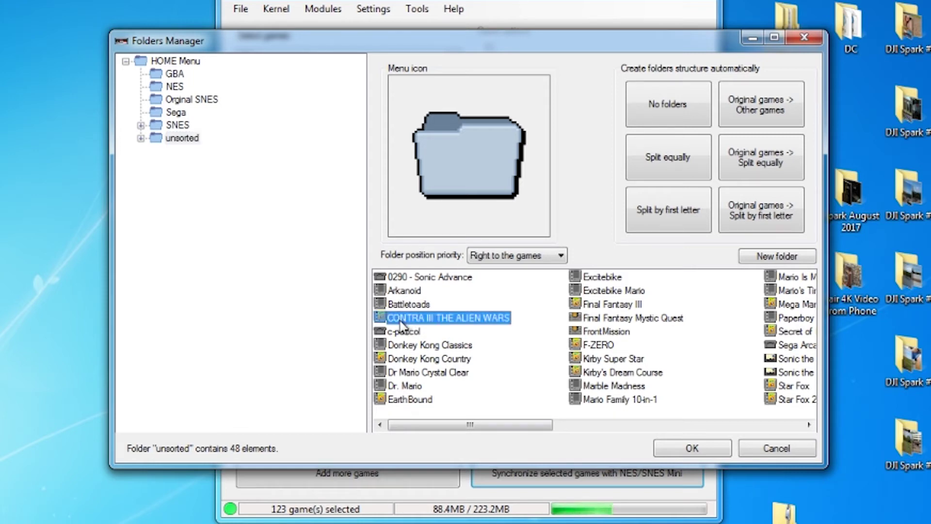
{"action": "left_click", "coordinate": [418, 359], "text": "ctrl"}
{"action": "left_click", "coordinate": [418, 399], "text": "ctrl"}
Add more original SNES titles through Yoshi's Island and move them into Orginal SNES.
{"action": "left_click", "coordinate": [623, 371], "text": "ctrl"}
{"action": "scroll", "coordinate": [623, 371], "scroll_direction": "right", "scroll_amount": 3}
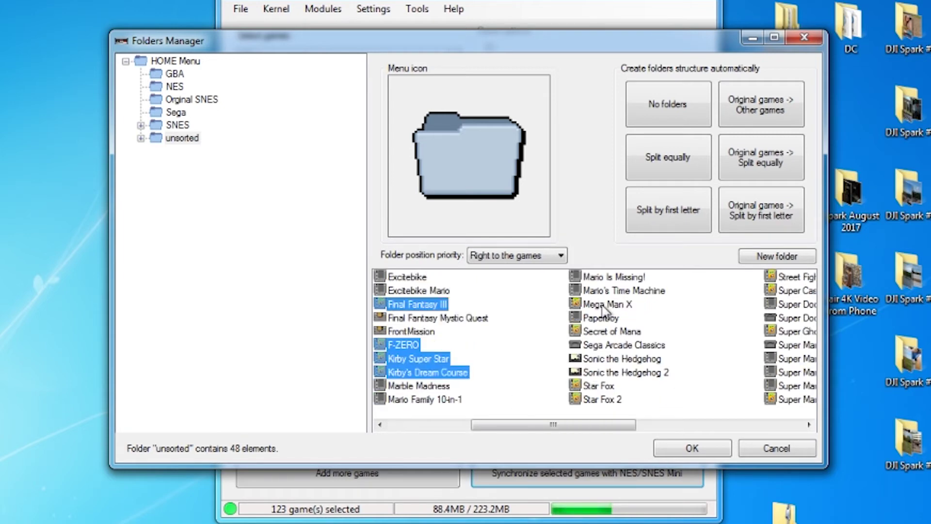
{"action": "left_click", "coordinate": [602, 331], "text": "ctrl"}
{"action": "scroll", "coordinate": [601, 331], "scroll_direction": "right", "scroll_amount": 3}
{"action": "left_click", "coordinate": [611, 331], "text": "ctrl"}
{"action": "scroll", "coordinate": [611, 424], "scroll_direction": "right", "scroll_amount": 3}
{"action": "left_click", "coordinate": [606, 372], "text": "ctrl"}
{"action": "left_click_drag", "start_coordinate": [592, 378], "coordinate": [191, 99]}
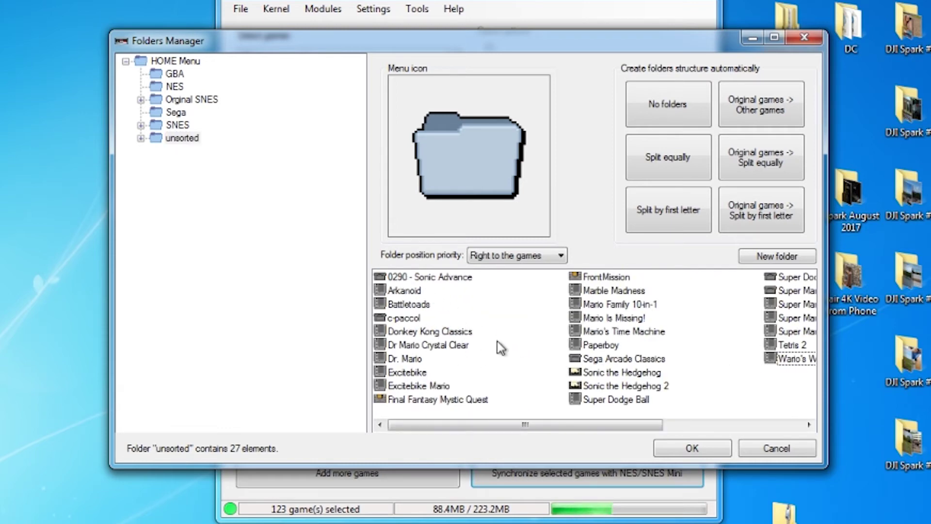
Move the NES titles, Donkey Kong Classics through Super Dodge Ball, into the NES folder.
{"action": "left_click_drag", "start_coordinate": [480, 328], "coordinate": [399, 390]}
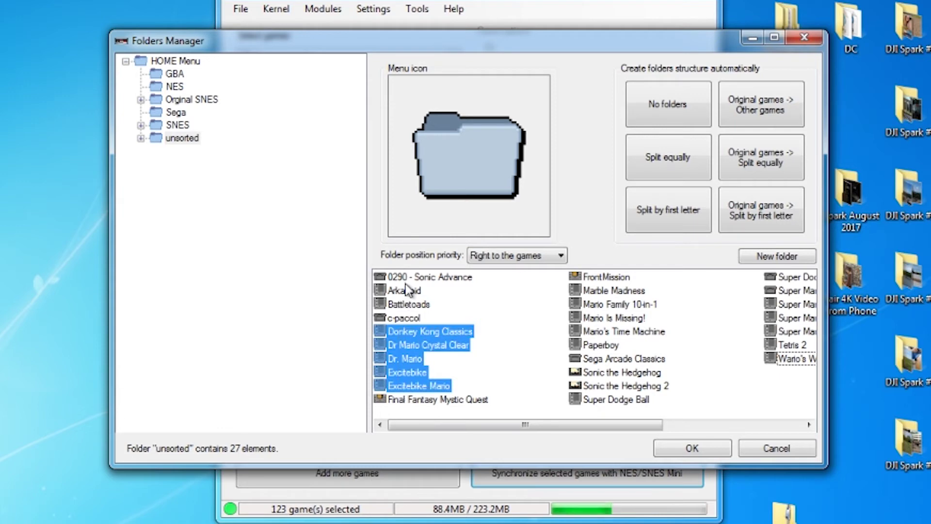
{"action": "left_click_drag", "start_coordinate": [414, 285], "coordinate": [405, 310]}
{"action": "left_click_drag", "start_coordinate": [648, 288], "coordinate": [582, 346]}
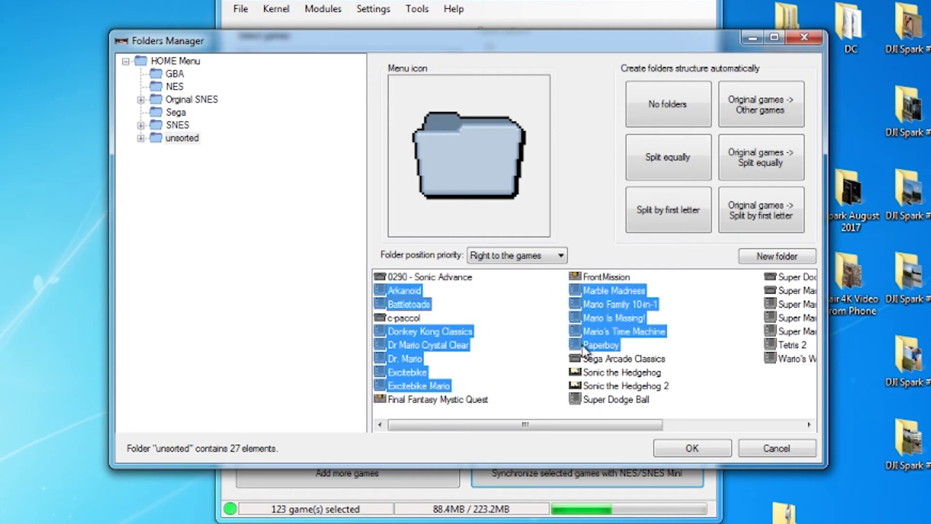
{"action": "left_click", "coordinate": [598, 403], "text": "ctrl"}
{"action": "mouse_move", "coordinate": [579, 426]}
{"action": "left_mouse_down"}
{"action": "mouse_move", "coordinate": [638, 432]}
{"action": "mouse_move", "coordinate": [653, 408]}
{"action": "mouse_move", "coordinate": [642, 305]}
{"action": "mouse_move", "coordinate": [586, 358]}
{"action": "mouse_move", "coordinate": [388, 298]}
{"action": "mouse_move", "coordinate": [175, 88]}
{"action": "left_mouse_up"}
{"action": "left_click_drag", "start_coordinate": [510, 299], "coordinate": [170, 138]}
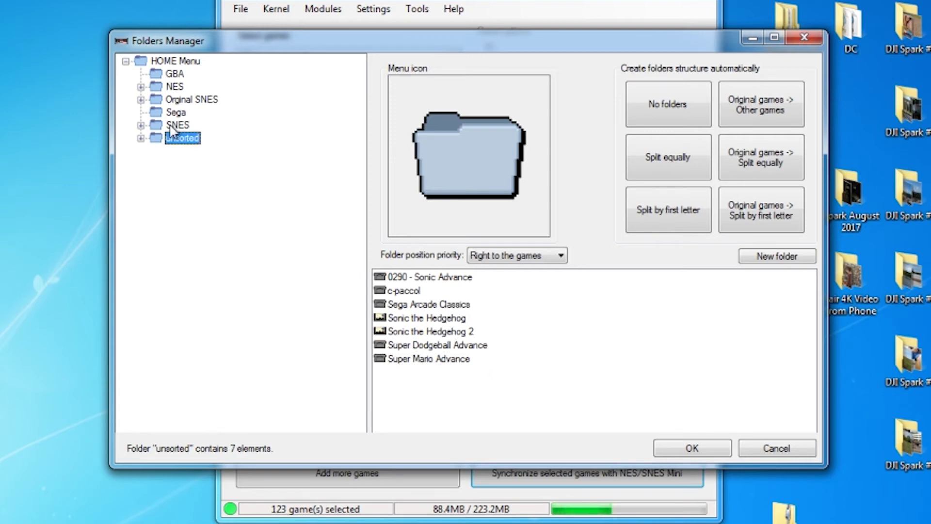
Move the five Game Boy Advance games, including Super Mario Advance, into the GBA folder.
{"action": "left_click", "coordinate": [426, 318]}
{"action": "left_click", "coordinate": [429, 332]}
{"action": "left_click", "coordinate": [468, 333]}
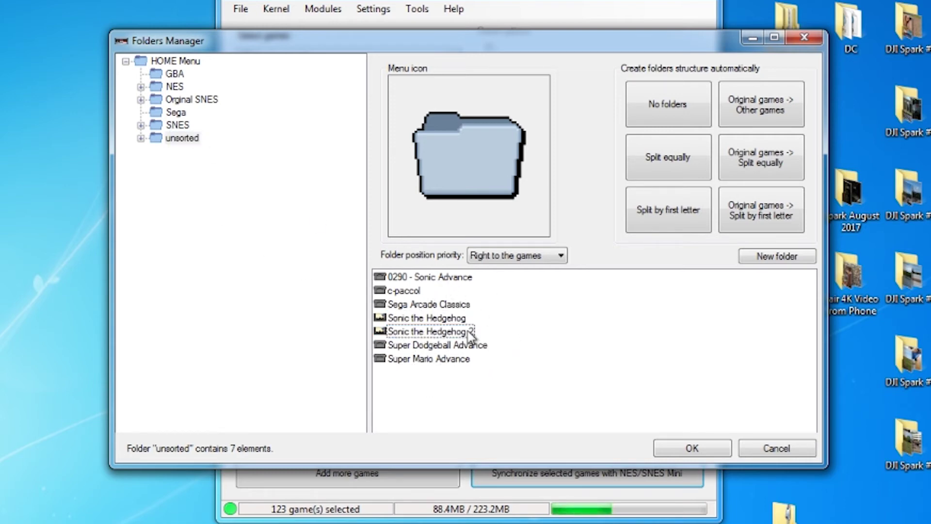
{"action": "left_click", "coordinate": [412, 318]}
{"action": "left_click", "coordinate": [414, 333]}
{"action": "left_click", "coordinate": [420, 345]}
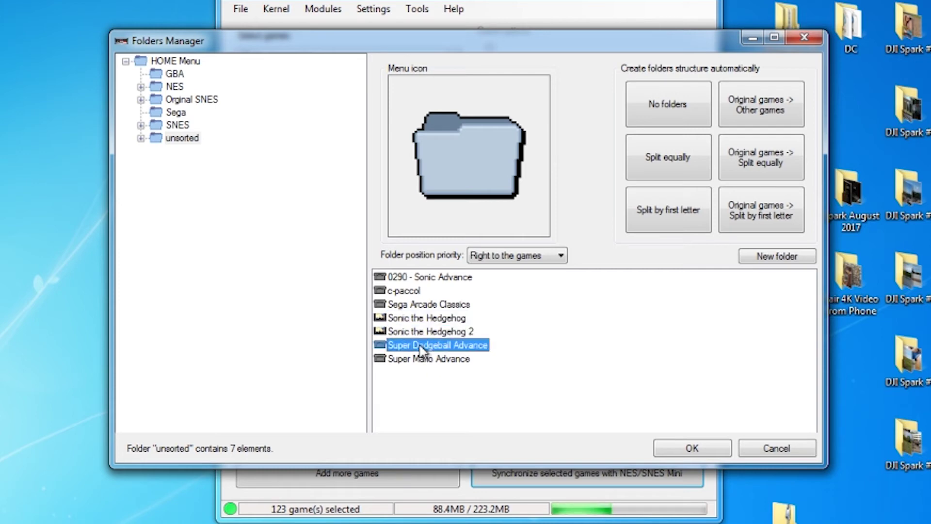
{"action": "left_click", "coordinate": [423, 359]}
{"action": "mouse_move", "coordinate": [520, 401]}
{"action": "left_mouse_down"}
{"action": "mouse_move", "coordinate": [412, 355]}
{"action": "mouse_move", "coordinate": [406, 341]}
{"action": "left_mouse_up"}
{"action": "left_click_drag", "start_coordinate": [479, 302], "coordinate": [397, 272]}
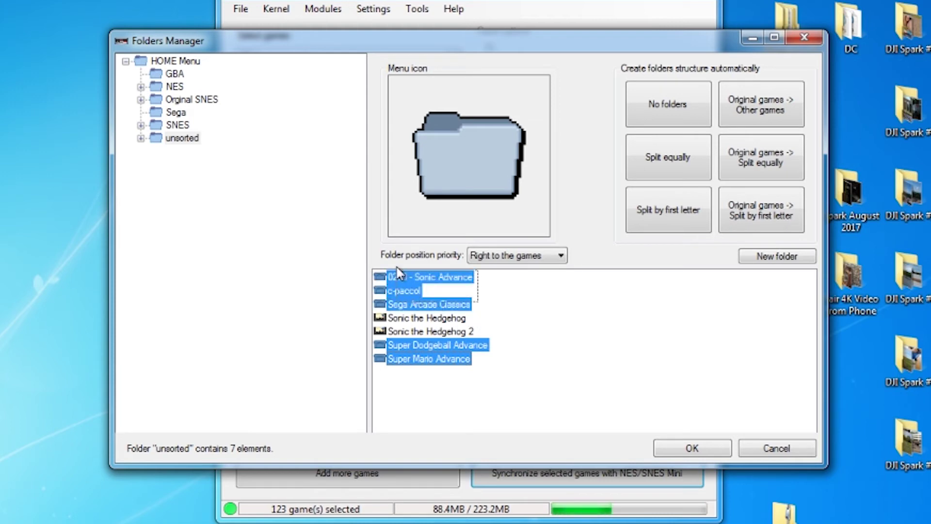
{"action": "left_click_drag", "start_coordinate": [222, 141], "coordinate": [172, 73]}
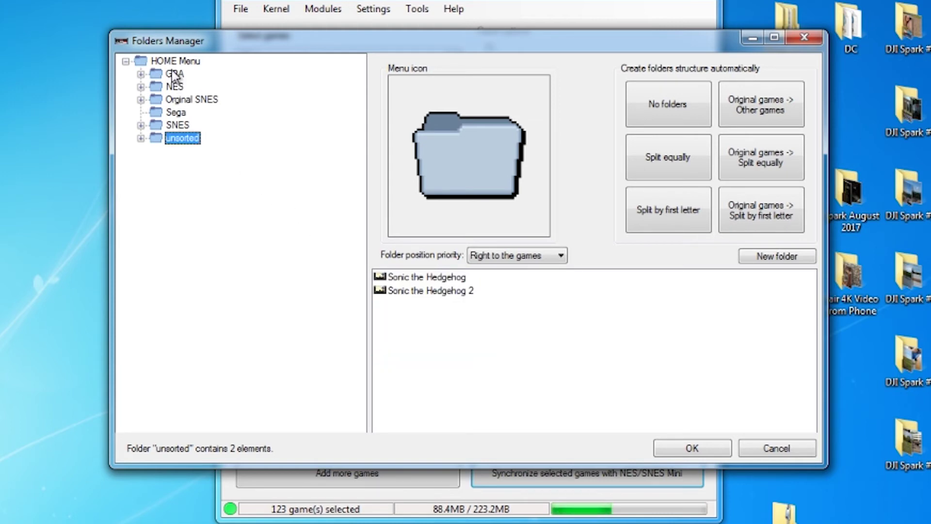
Move both Sonic the Hedgehog games into Sega and delete the empty unsorted folder.
{"action": "left_click_drag", "start_coordinate": [489, 334], "coordinate": [418, 271]}
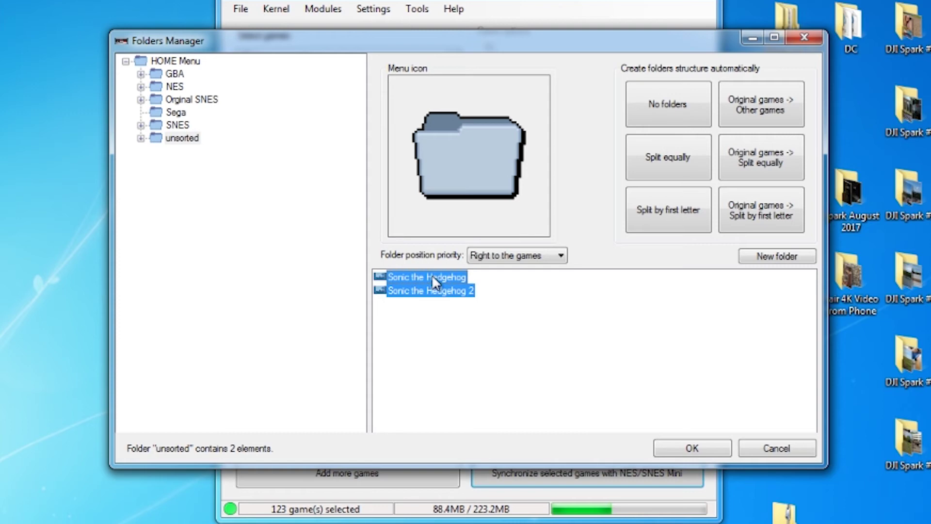
{"action": "left_click_drag", "start_coordinate": [209, 146], "coordinate": [177, 115]}
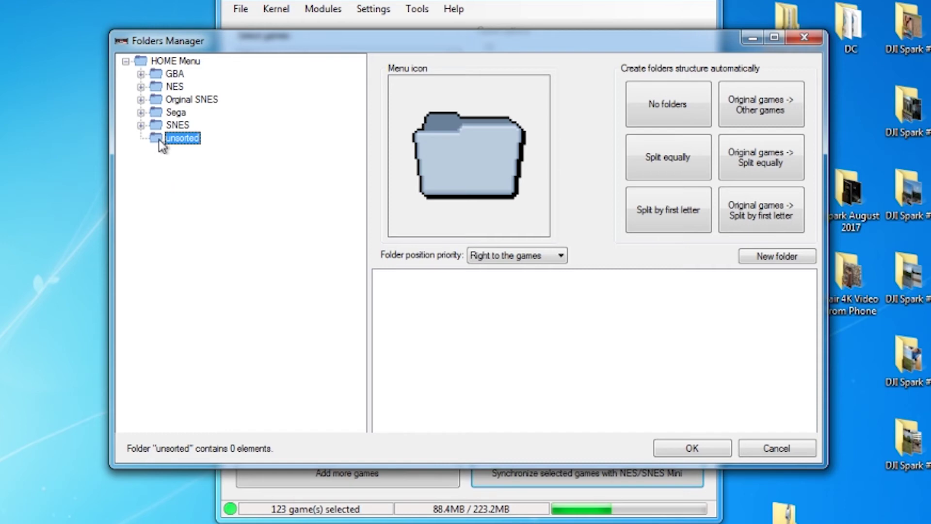
{"action": "key", "text": "Delete"}
Confirm removing unsorted, save the folder layout, and acknowledge the finished sync.
{"action": "left_click", "coordinate": [475, 305]}
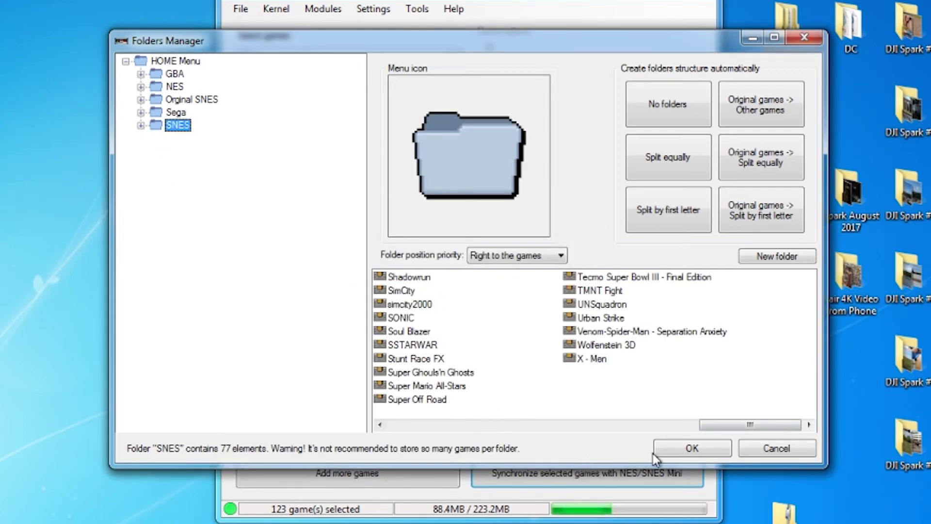
{"action": "left_click", "coordinate": [676, 450]}
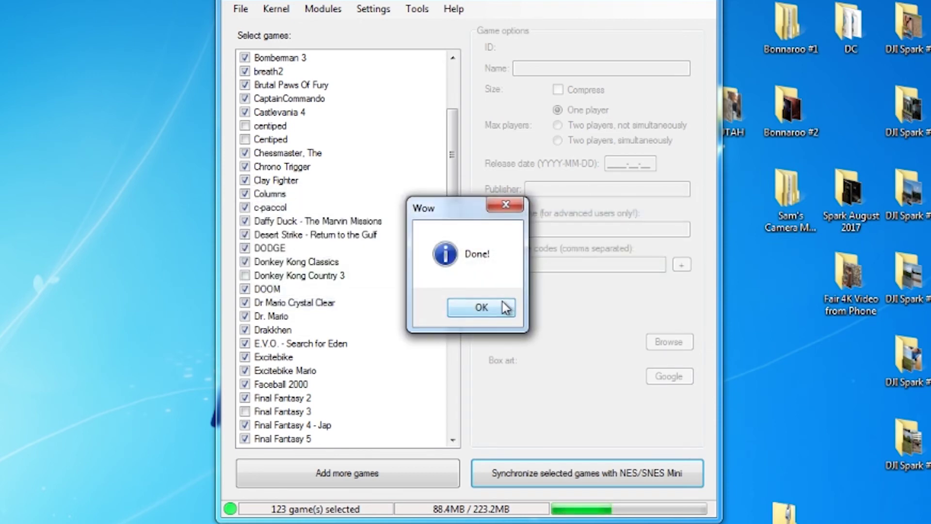
{"action": "left_click", "coordinate": [504, 307]}
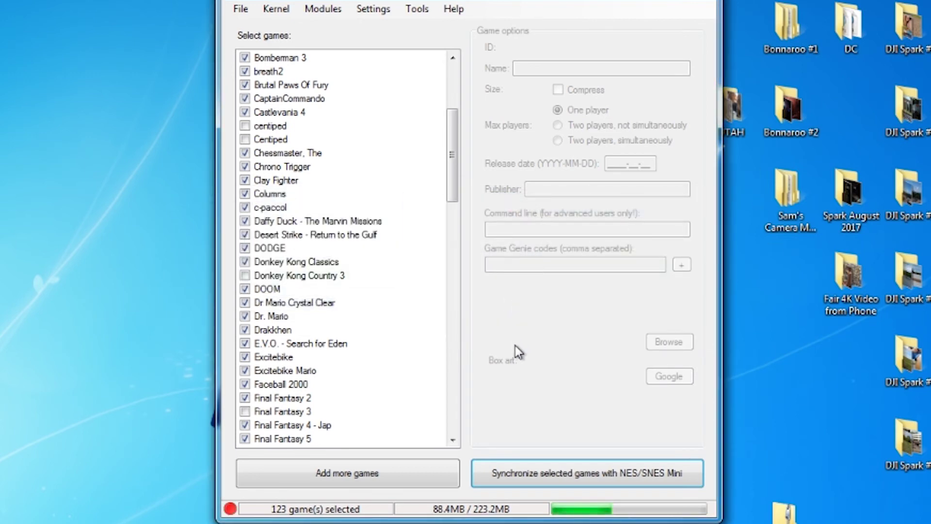